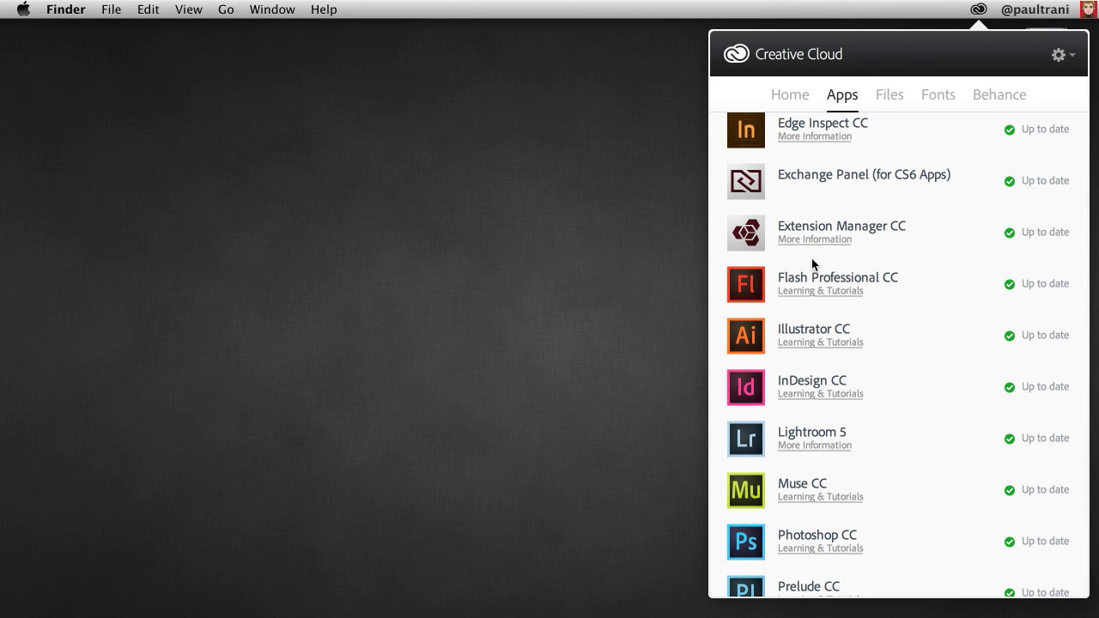
# Scroll through the Creative Cloud Apps list to review the installed and available apps
pyautogui.scroll(-3, 856, 456)
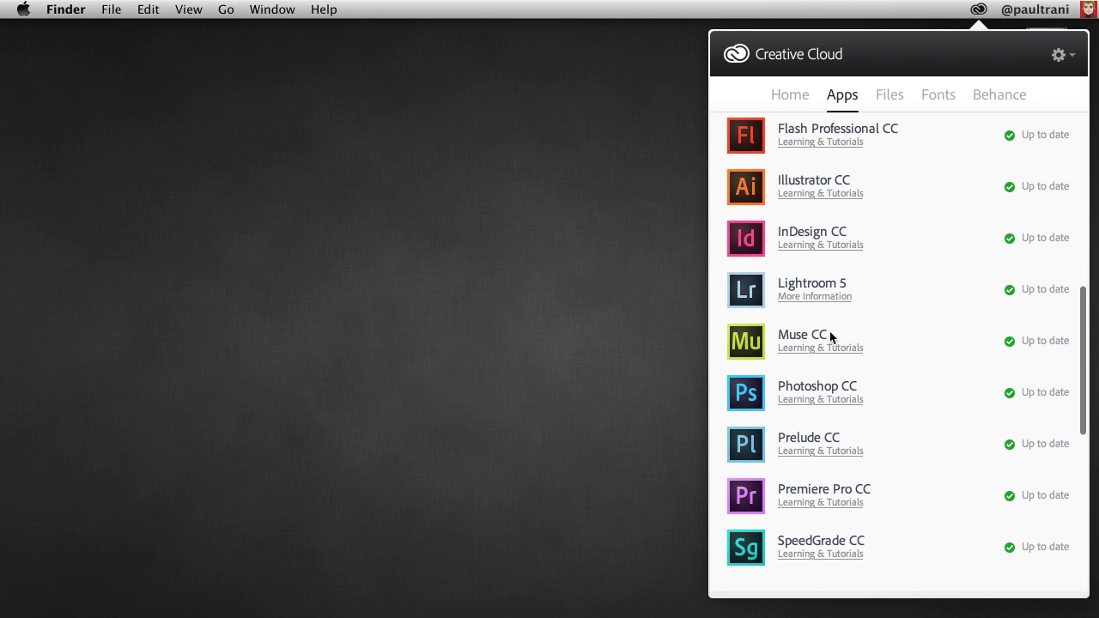
pyautogui.scroll(-4, 939, 354)
pyautogui.scroll(-2, 939, 360)
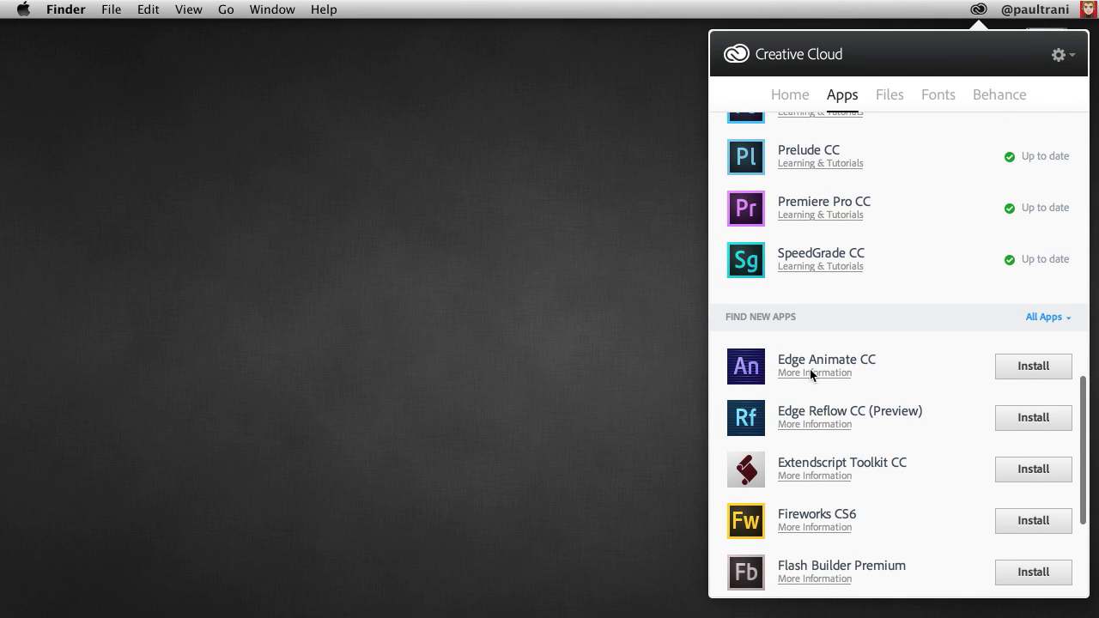
pyautogui.scroll(5, 888, 372)
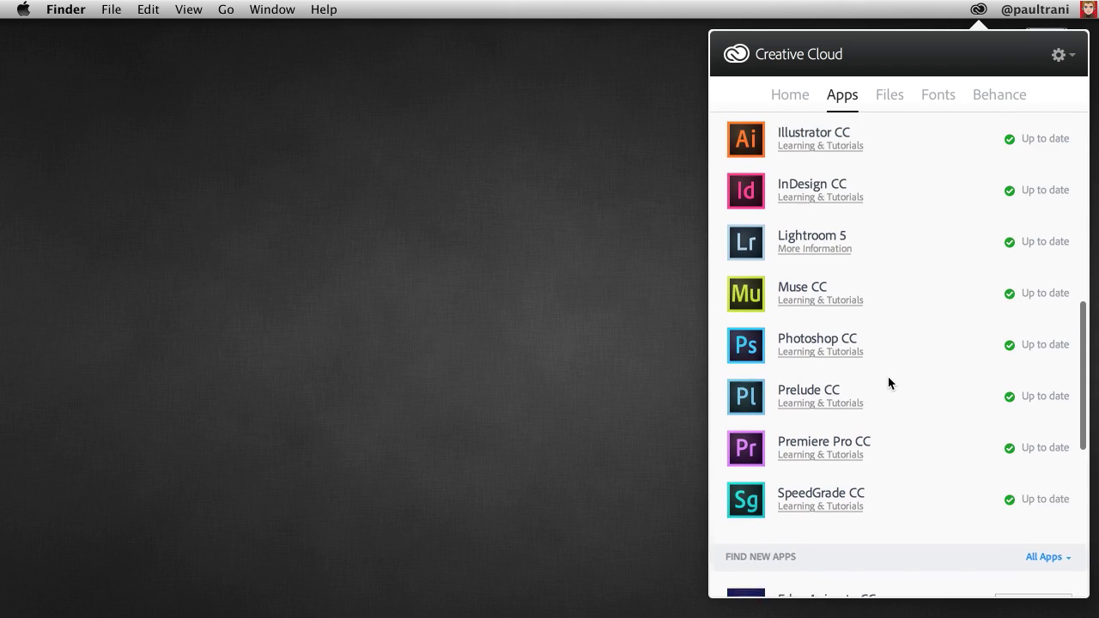
pyautogui.scroll(3, 888, 383)
pyautogui.scroll(-1, 889, 383)
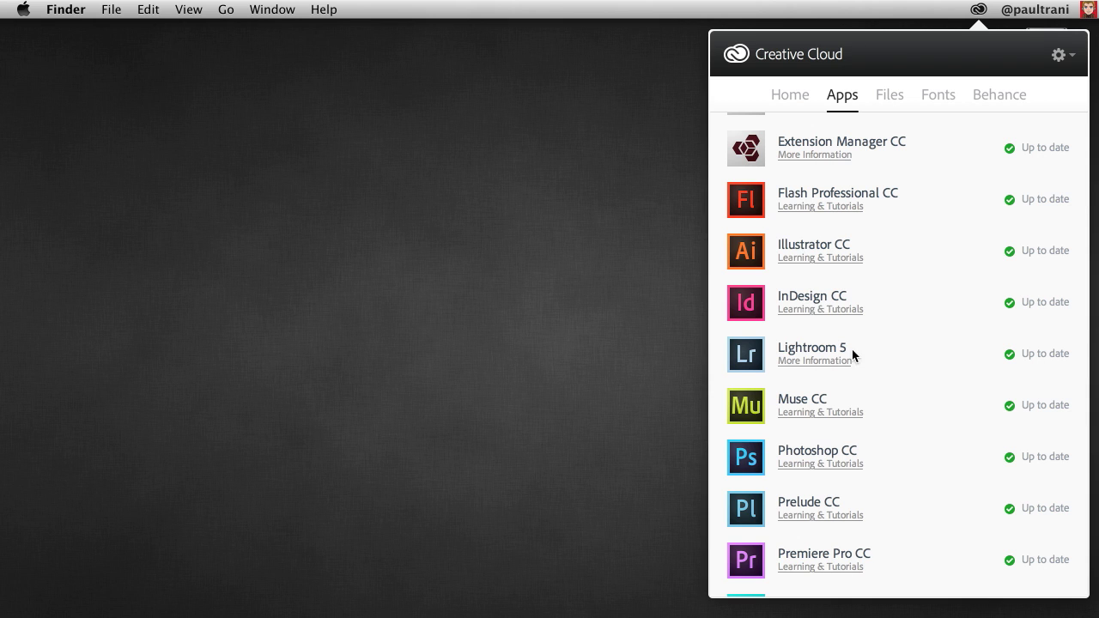
# Switch to the Fonts list and open the Typekit font library in Chrome
pyautogui.click(927, 97)
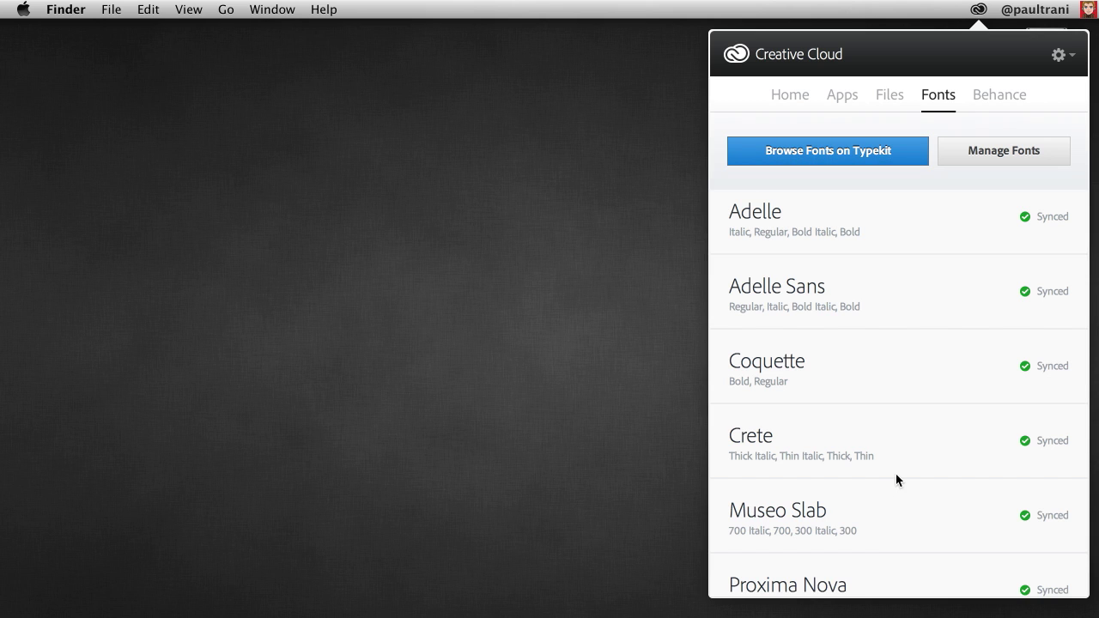
pyautogui.click(856, 155)
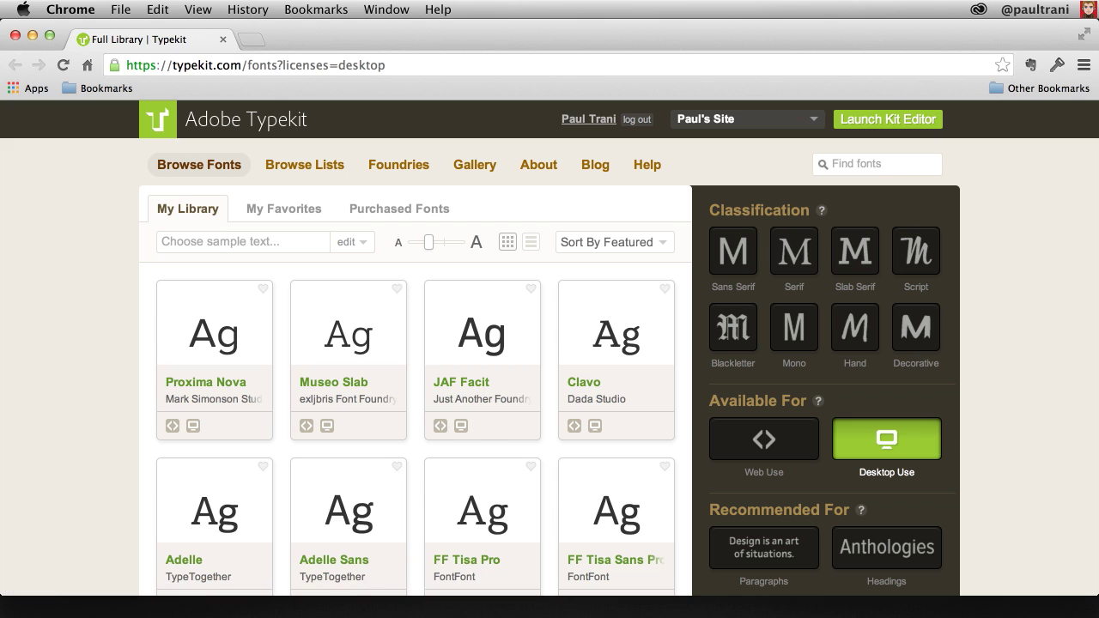
# Filter the Typekit library to Slab Serif desktop fonts, leaving Web Use off
pyautogui.click(752, 452)
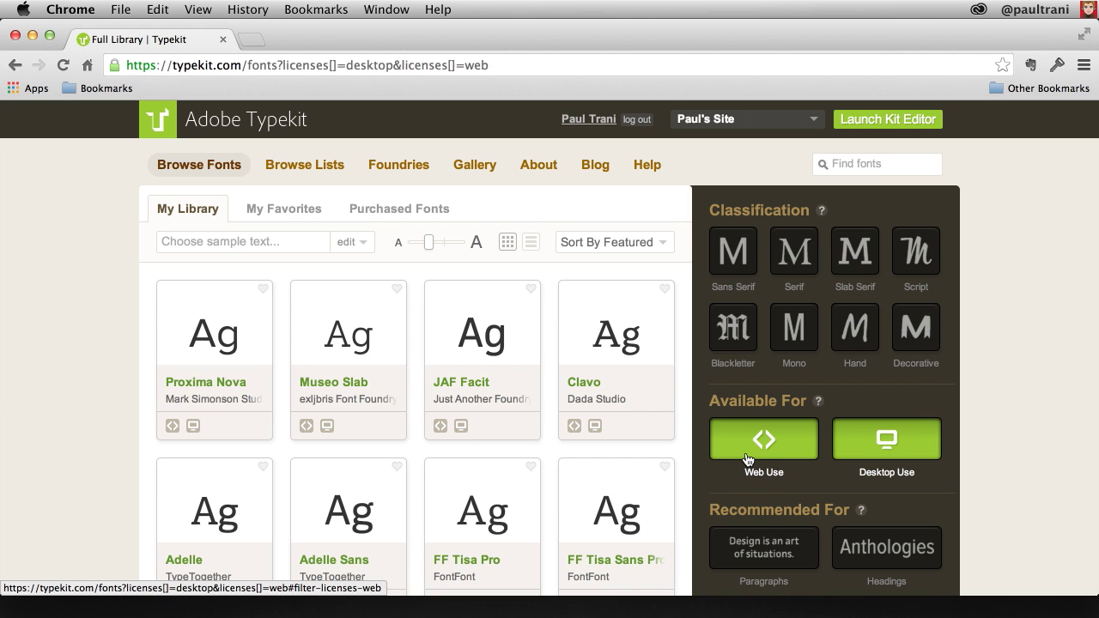
pyautogui.click(748, 459)
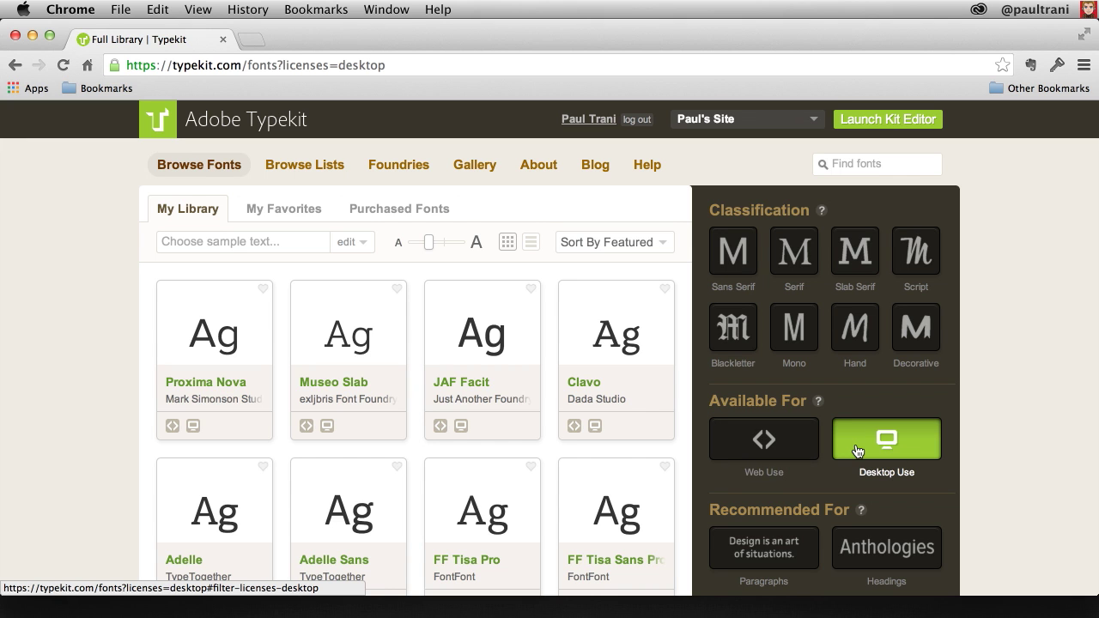
pyautogui.click(870, 259)
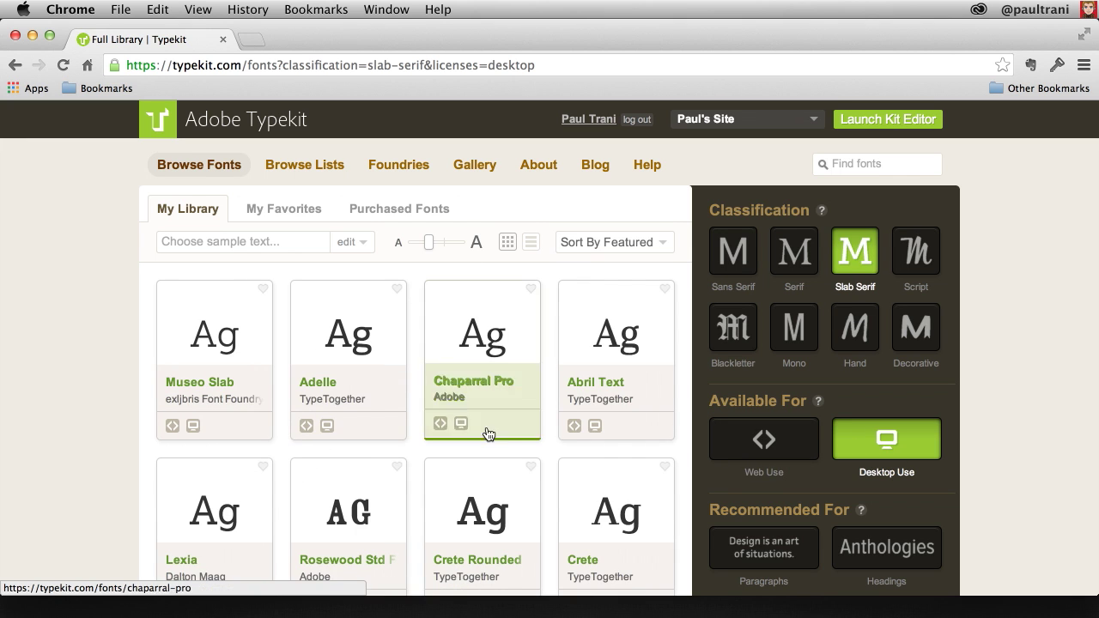
# Sync the Lexia family's 4 fonts to the computer through Creative Cloud
pyautogui.scroll(-3, 633, 430)
pyautogui.moveTo(215, 468)
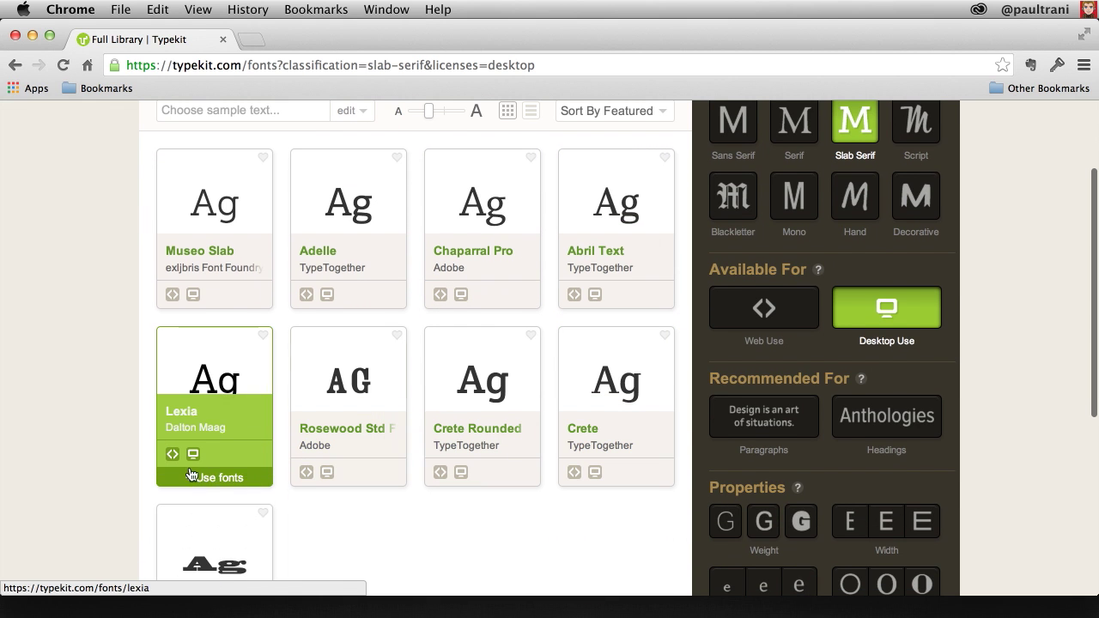
pyautogui.click(217, 477)
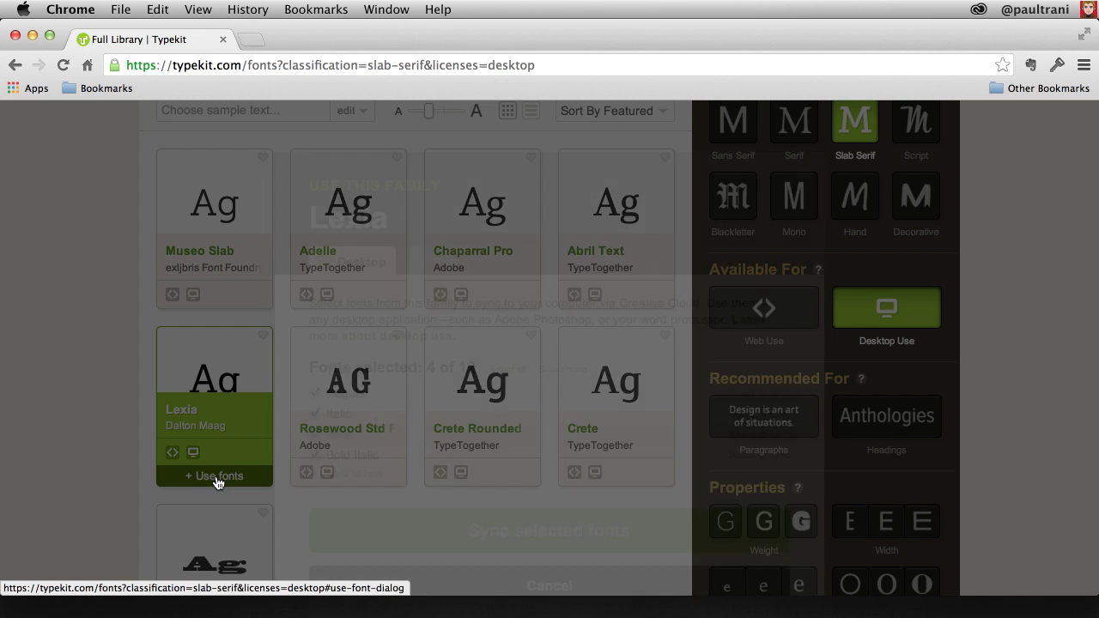
pyautogui.click(424, 528)
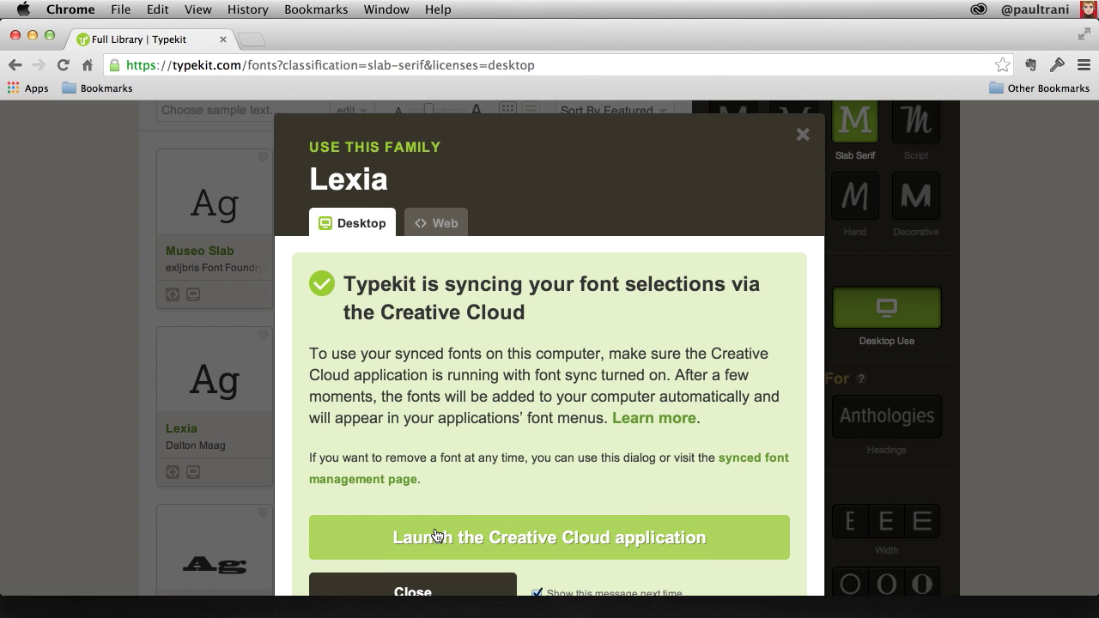
pyautogui.click(435, 535)
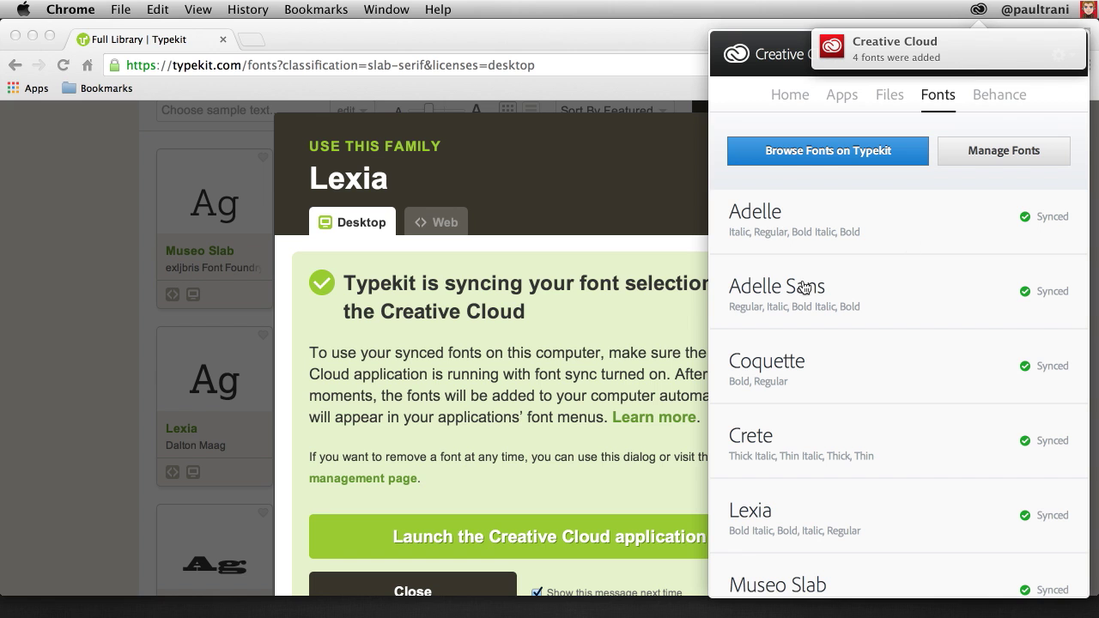
pyautogui.click(144, 404)
# Sync the Regular and Bold Felt Tip Roman fonts from the Hand category
pyautogui.click(800, 132)
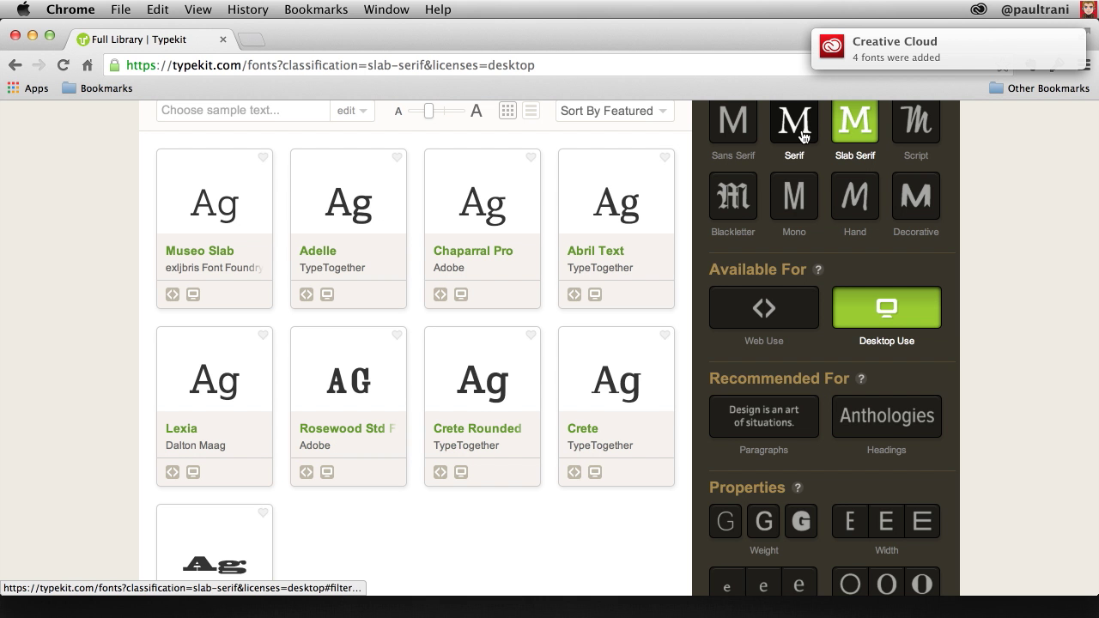
pyautogui.click(855, 225)
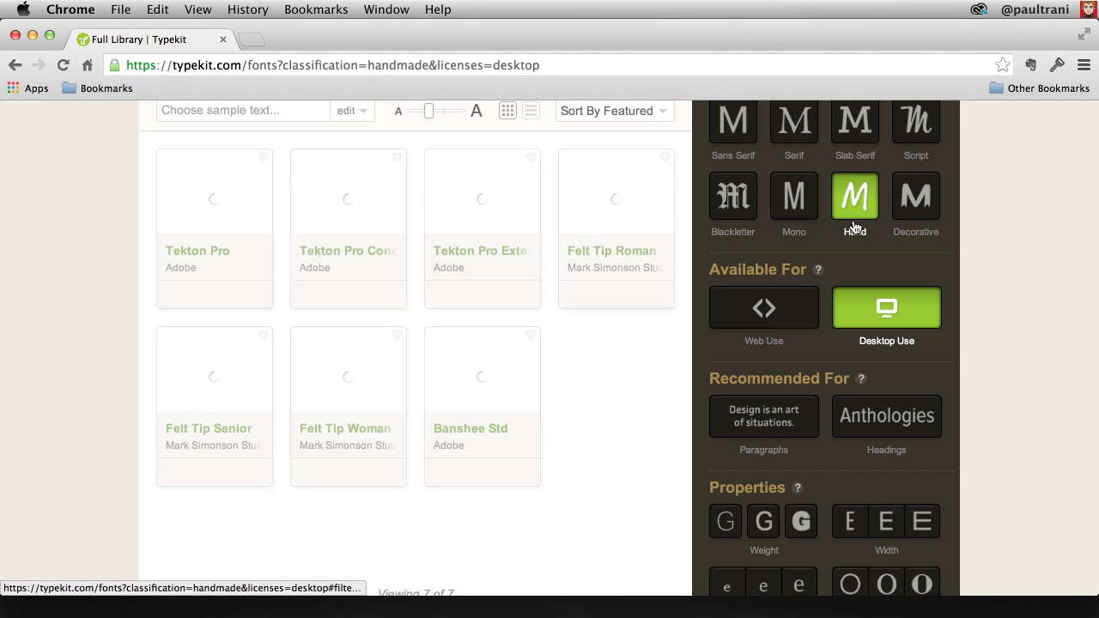
pyautogui.scroll(2, 631, 256)
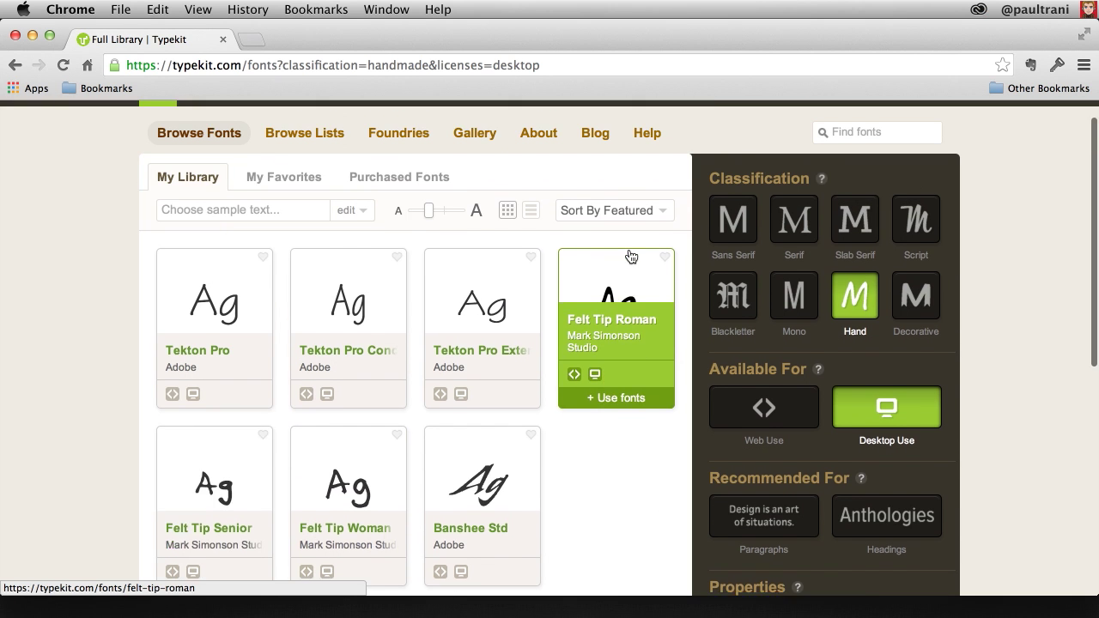
pyautogui.scroll(-4, 627, 252)
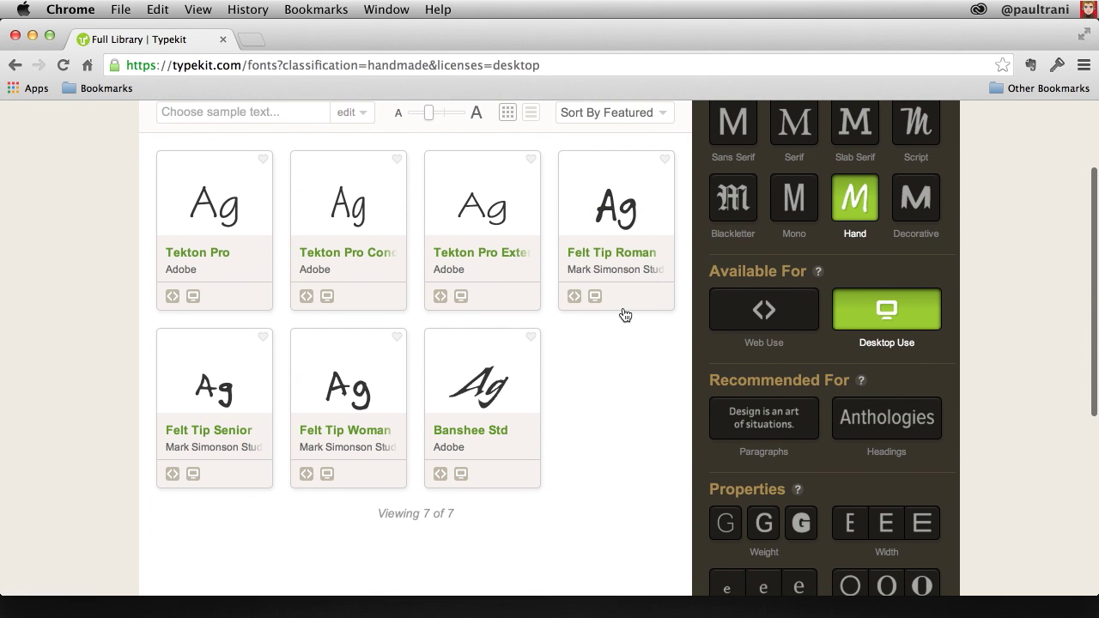
pyautogui.click(626, 306)
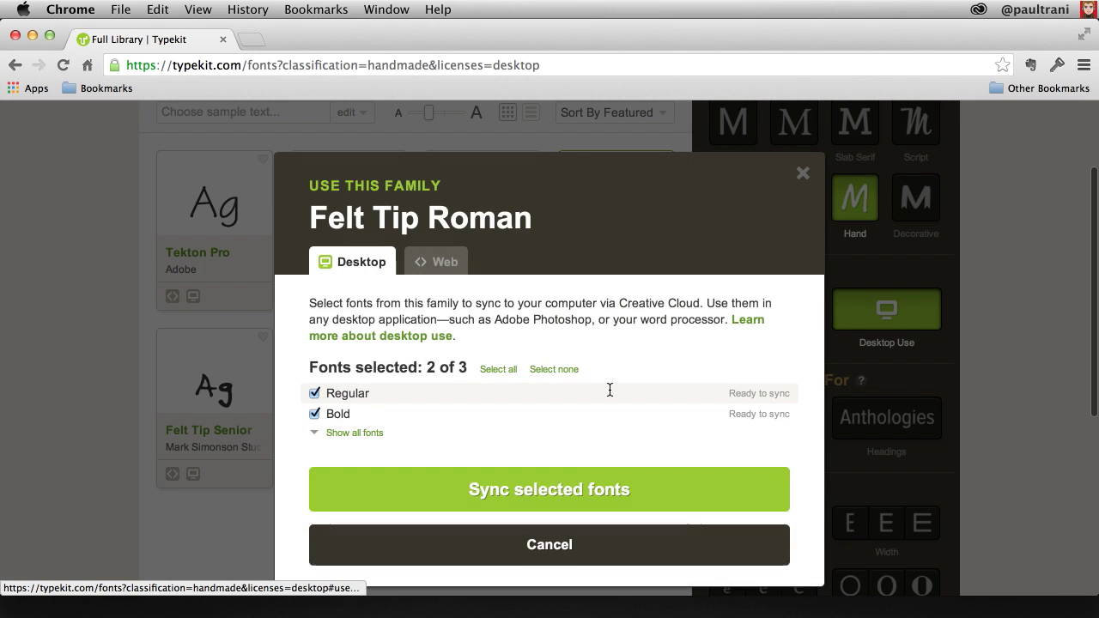
pyautogui.click(592, 485)
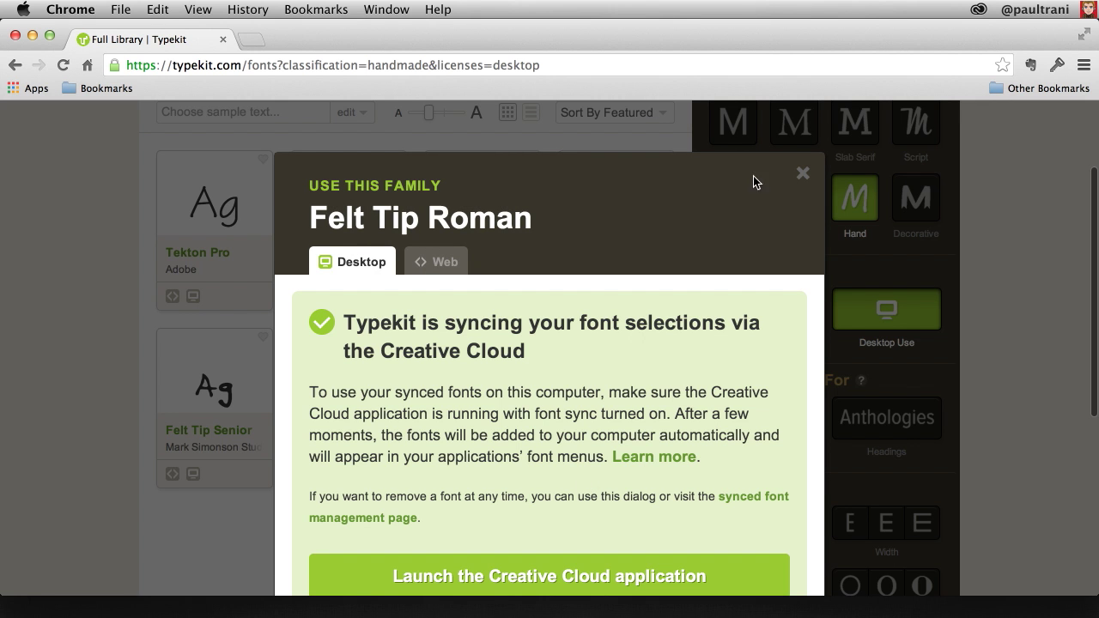
pyautogui.click(801, 173)
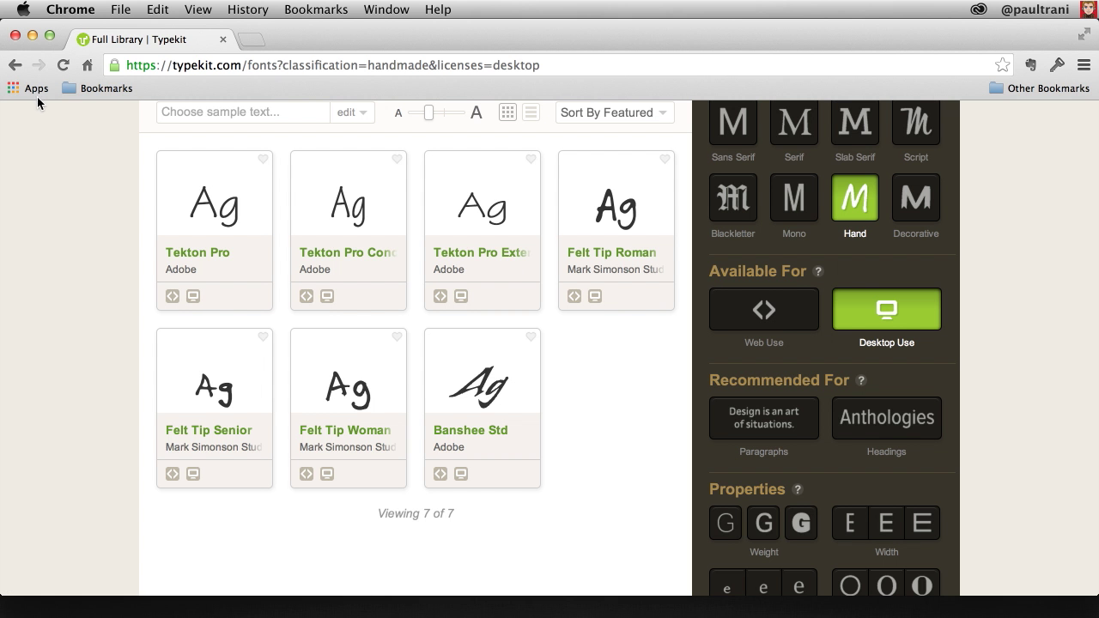
# Close Chrome and open AdventureCo_Home.psd in Photoshop
pyautogui.click(15, 36)
pyautogui.click(781, 134)
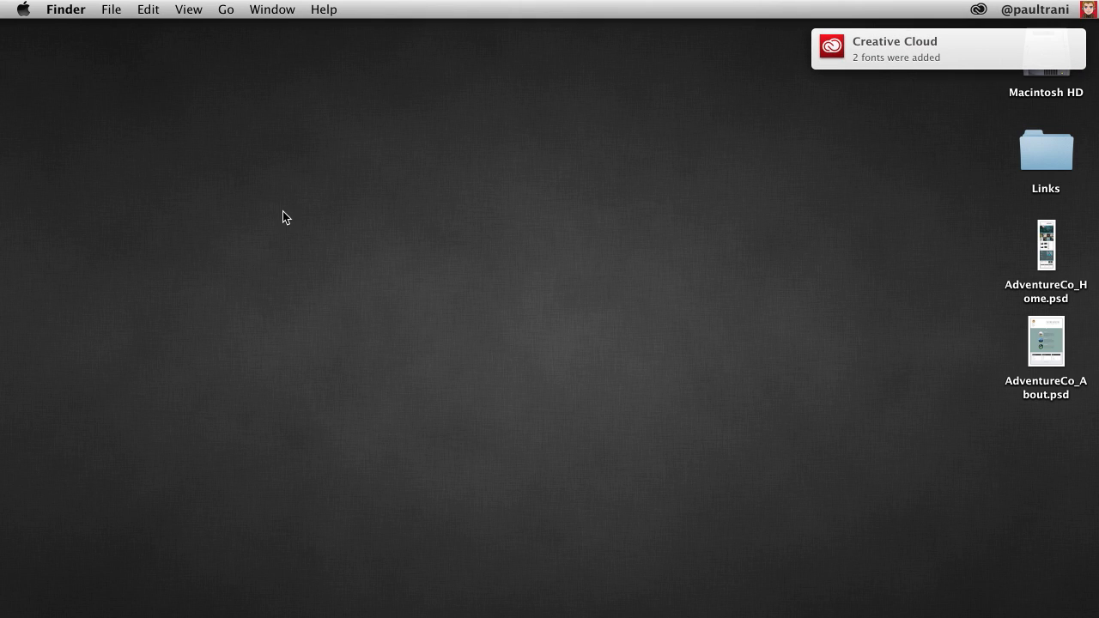
pyautogui.click(1049, 233)
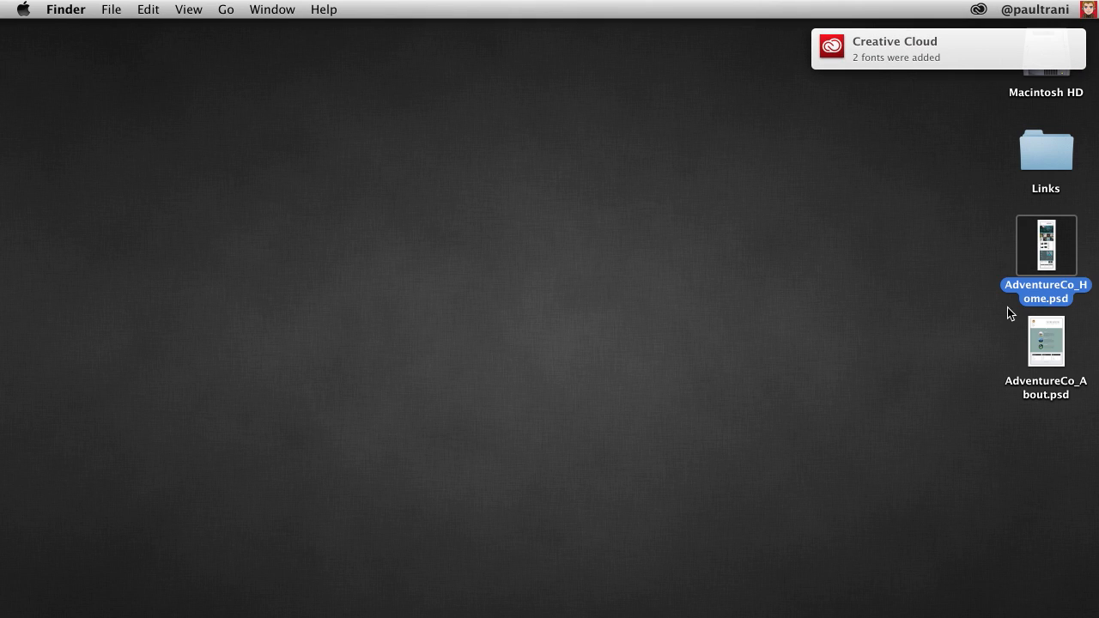
pyautogui.doubleClick(1040, 262)
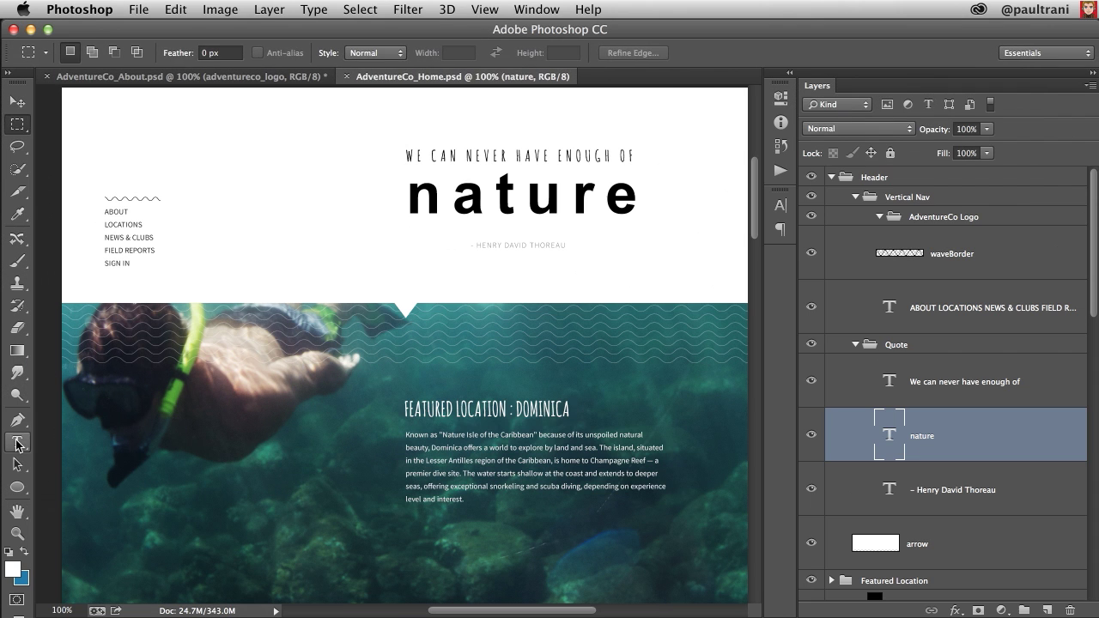
# Change the word 'nature' in the header quote from Arial to Felt Tip Roman
pyautogui.click(378, 203)
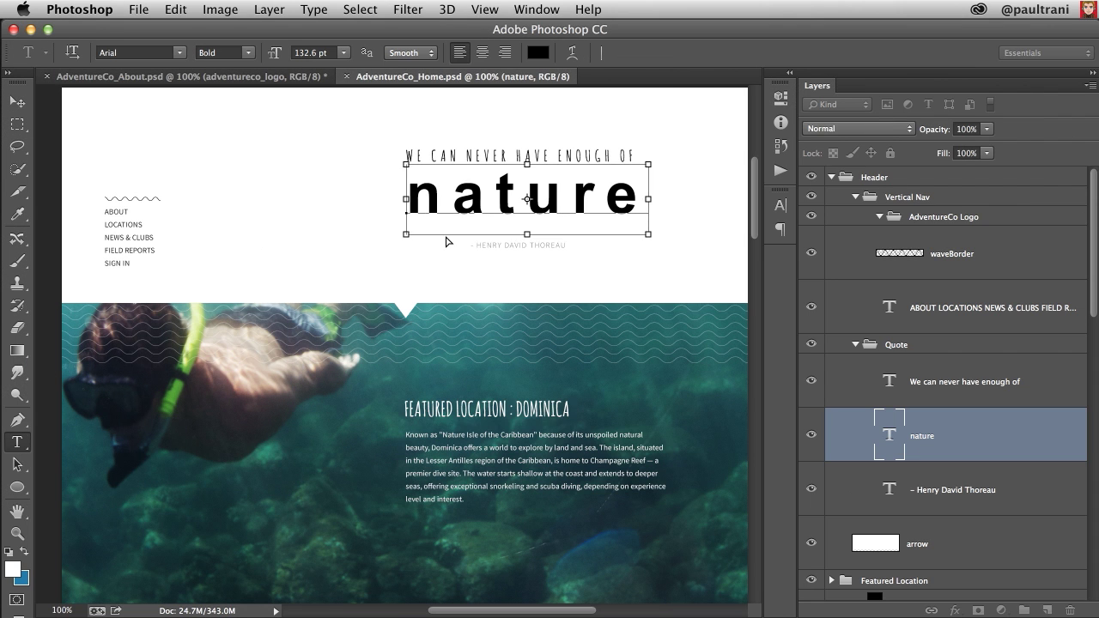
pyautogui.press('super+a')
pyautogui.click(138, 52)
pyautogui.write('Fel')
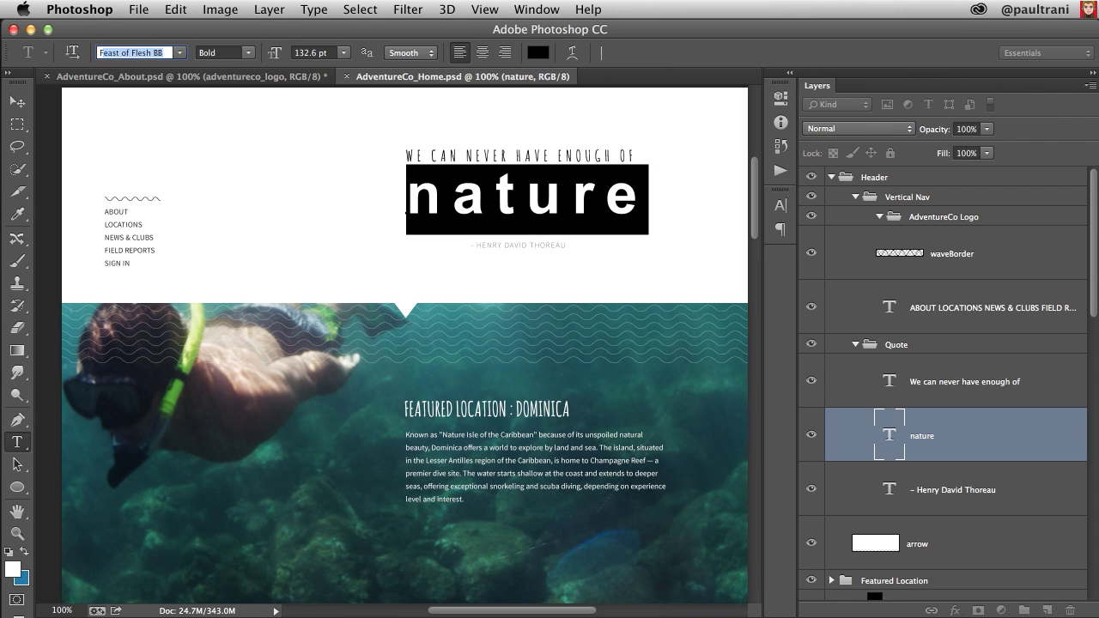
pyautogui.press('Return')
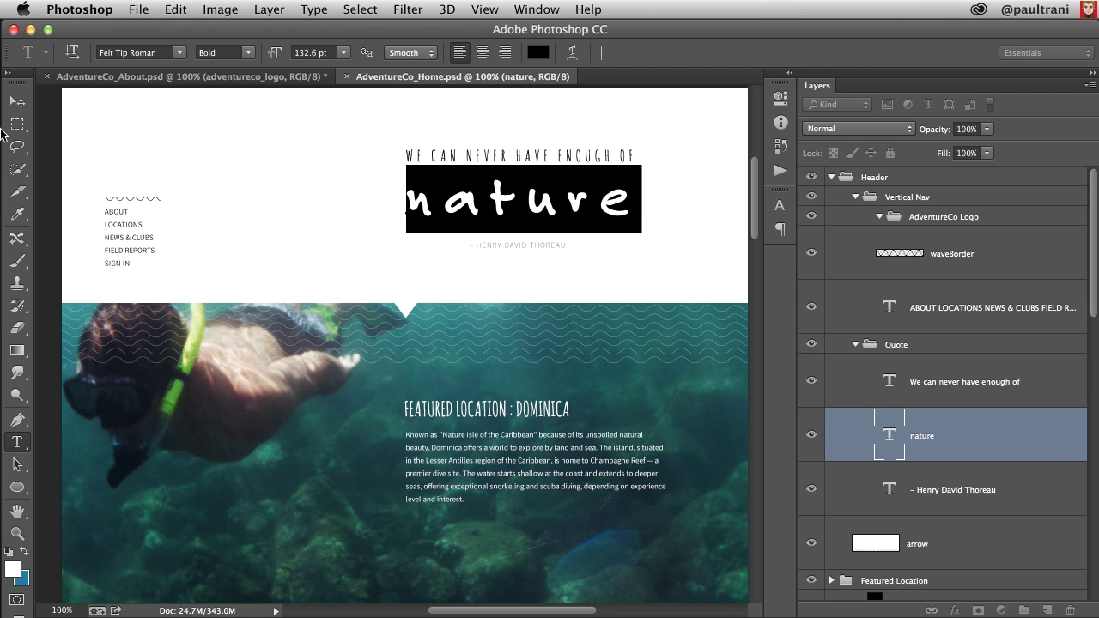
pyautogui.click(15, 128)
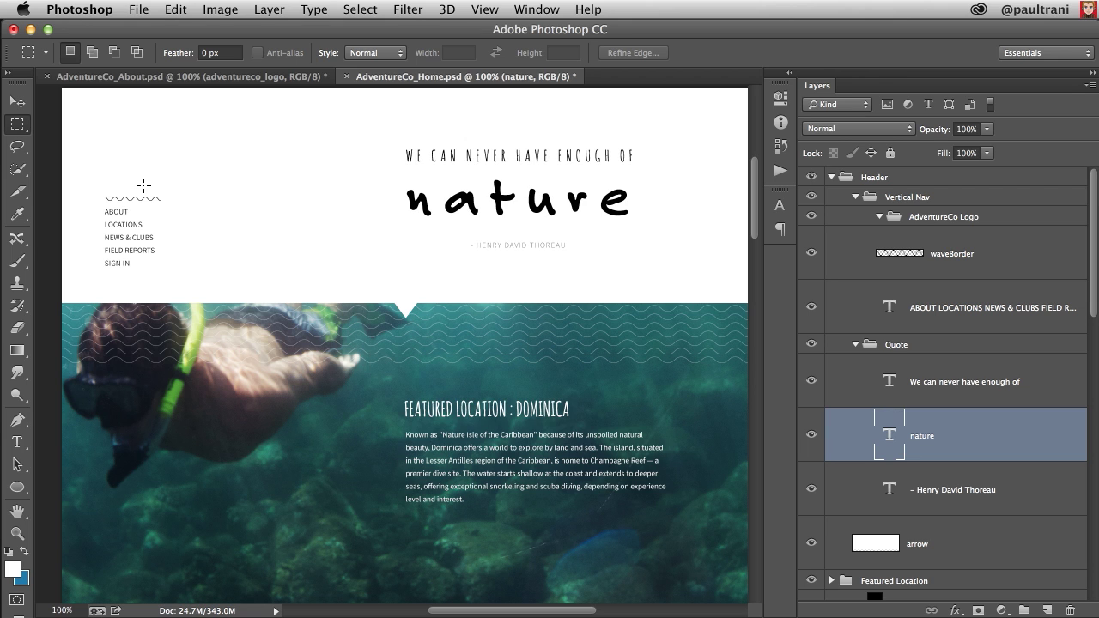
# Save AdventureCo_Home.psd, then open the File menu
pyautogui.press('super+s')
pyautogui.click(139, 10)
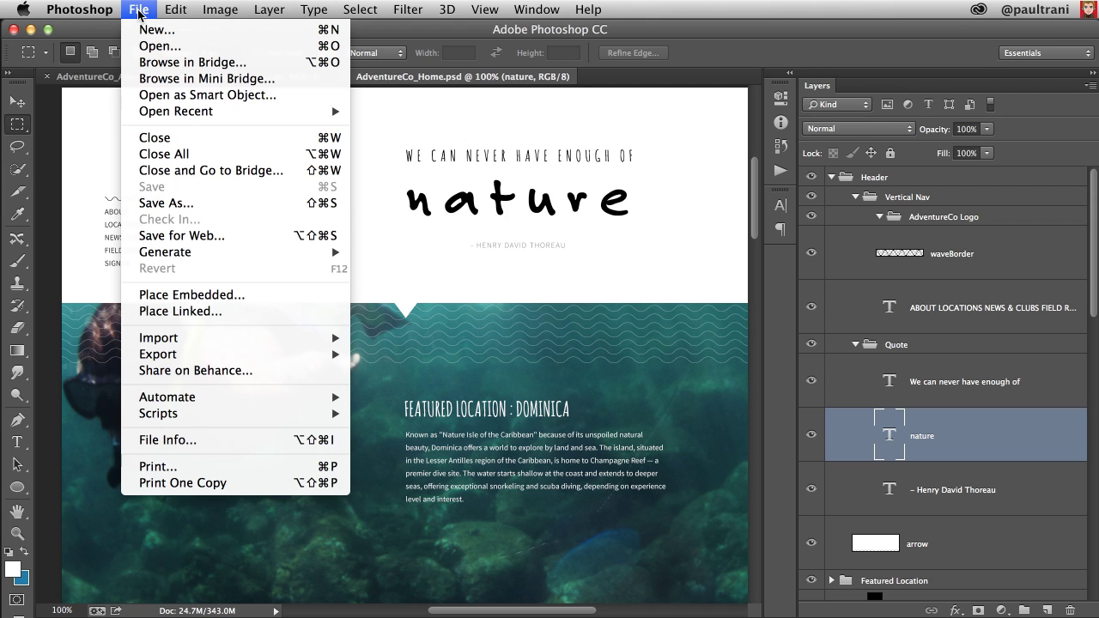
# Place adventureco_logo.ai as a linked smart object and commit it
pyautogui.click(252, 310)
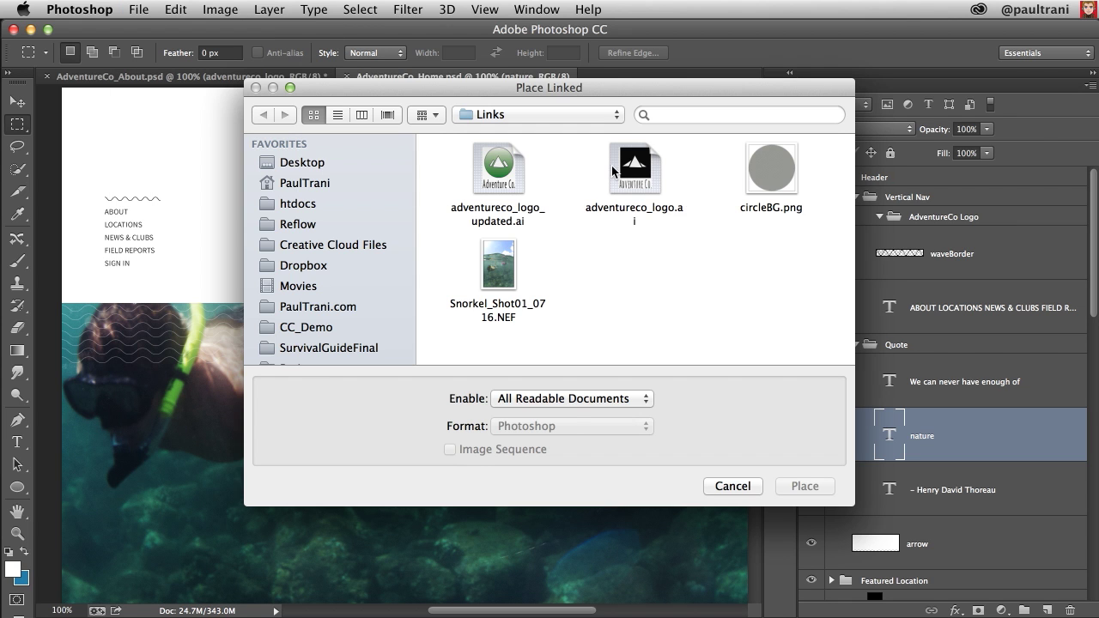
pyautogui.click(636, 172)
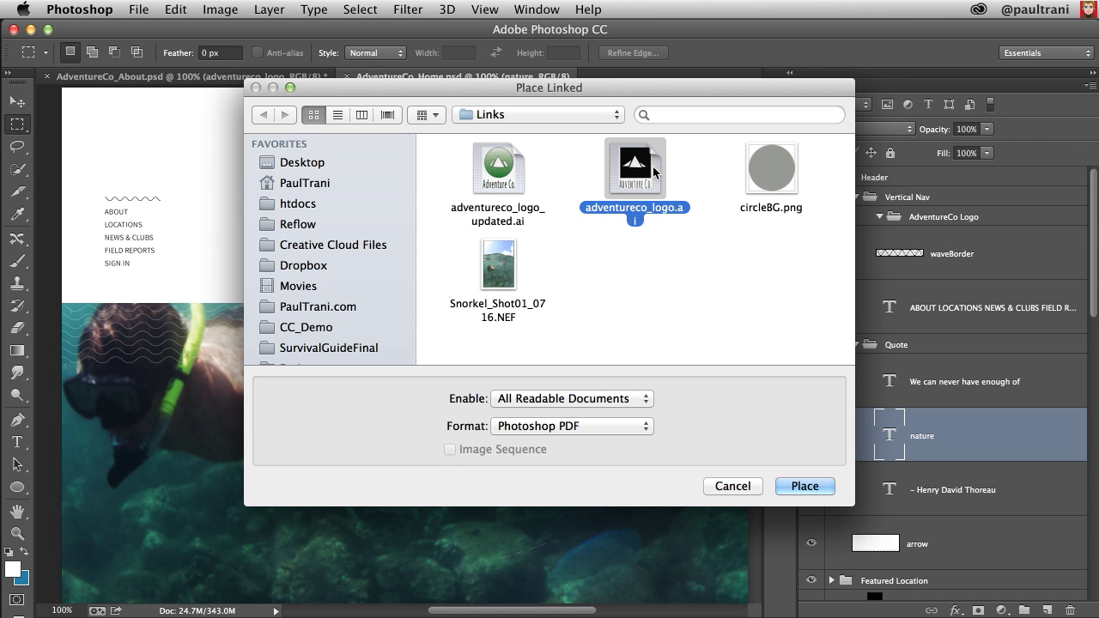
pyautogui.click(799, 488)
pyautogui.click(811, 513)
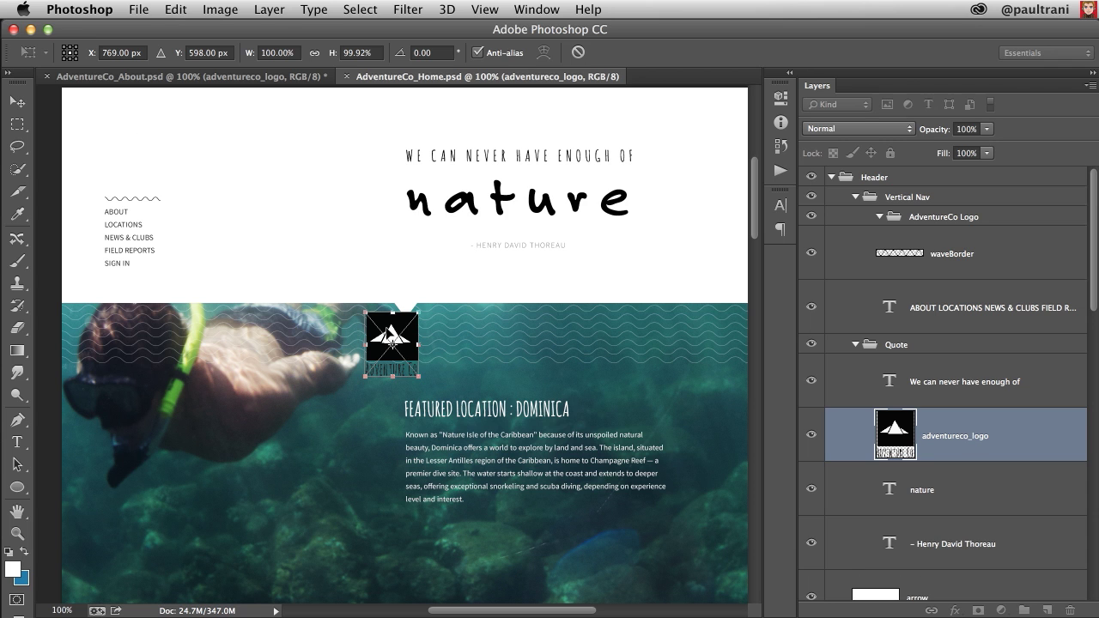
pyautogui.press('Return')
pyautogui.click(17, 124)
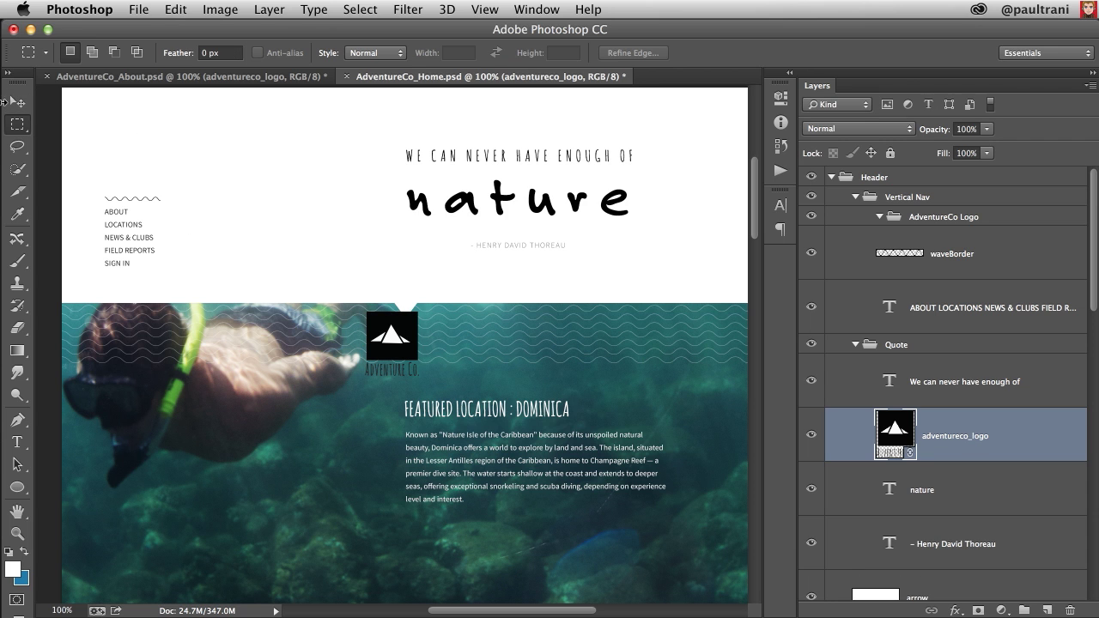
pyautogui.click(16, 102)
# Drag the logo above the navigation links, then switch to AdventureCo_About.psd
pyautogui.moveTo(376, 326); pyautogui.dragTo(123, 140)
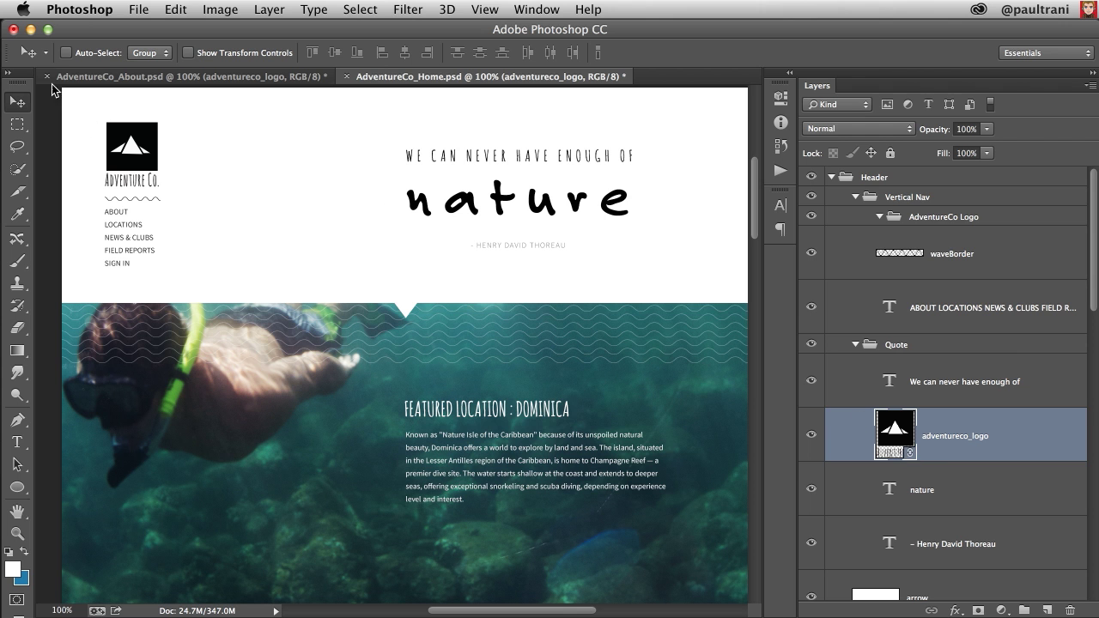
pyautogui.click(156, 75)
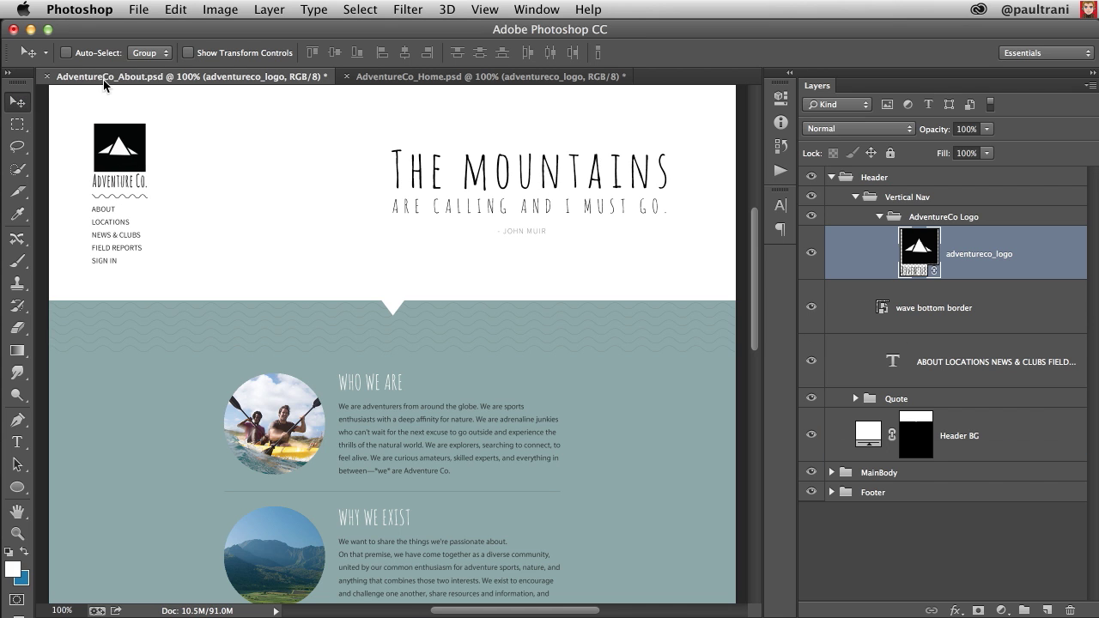
# Open adventureco_logo.ai from the desktop Links folder in Illustrator
pyautogui.click(31, 30)
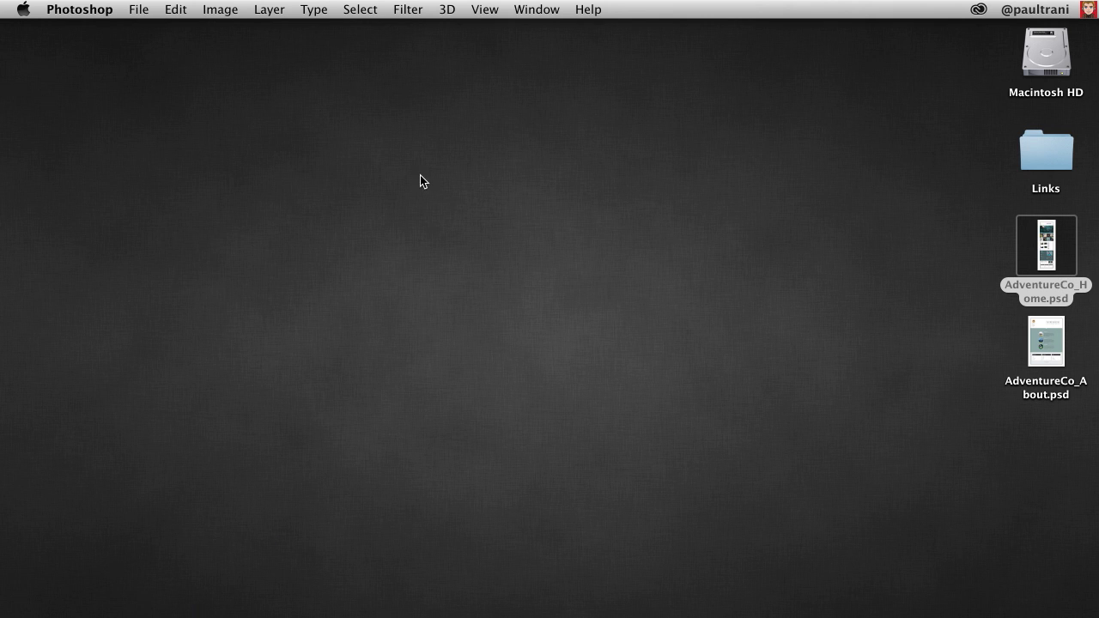
pyautogui.doubleClick(1045, 152)
pyautogui.click(451, 136)
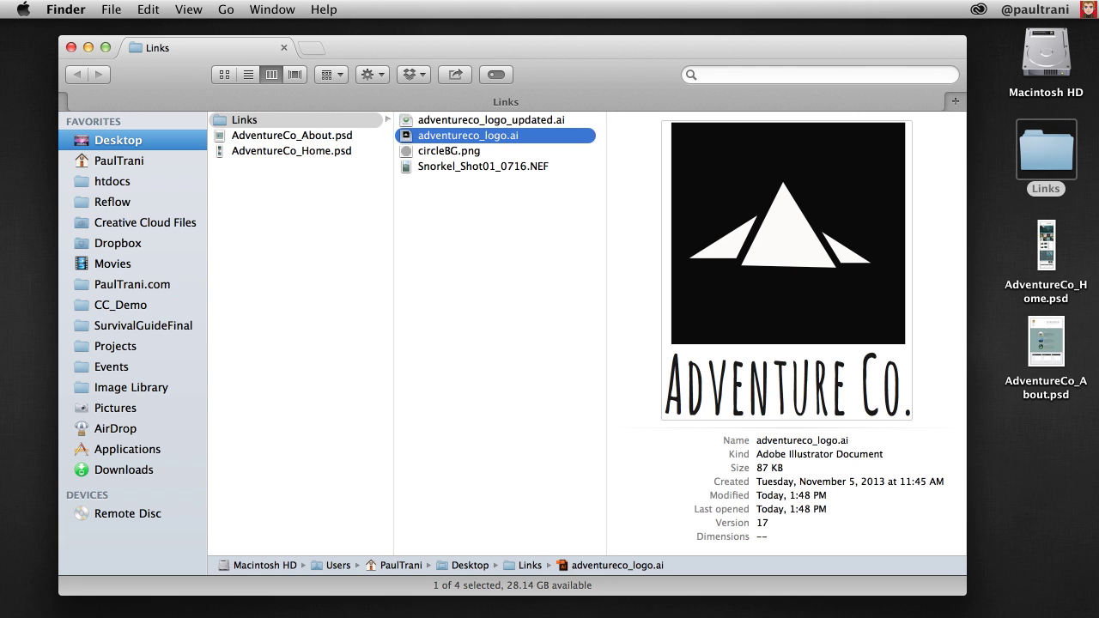
pyautogui.doubleClick(406, 135)
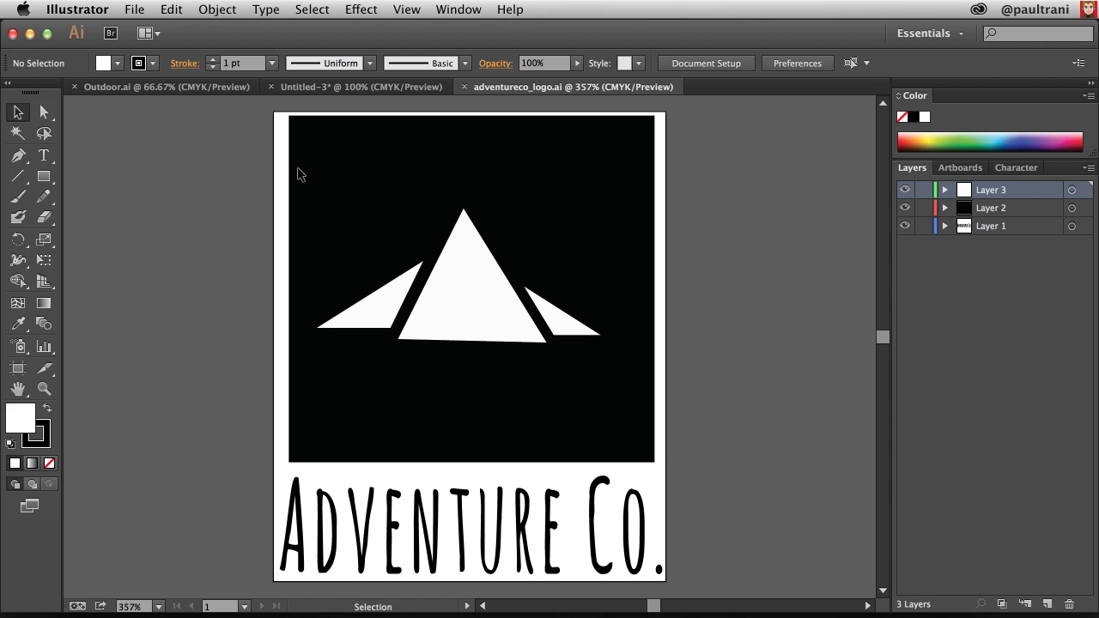
# Change the logo's black square fill to orange in Illustrator and return to Photoshop
pyautogui.click(302, 170)
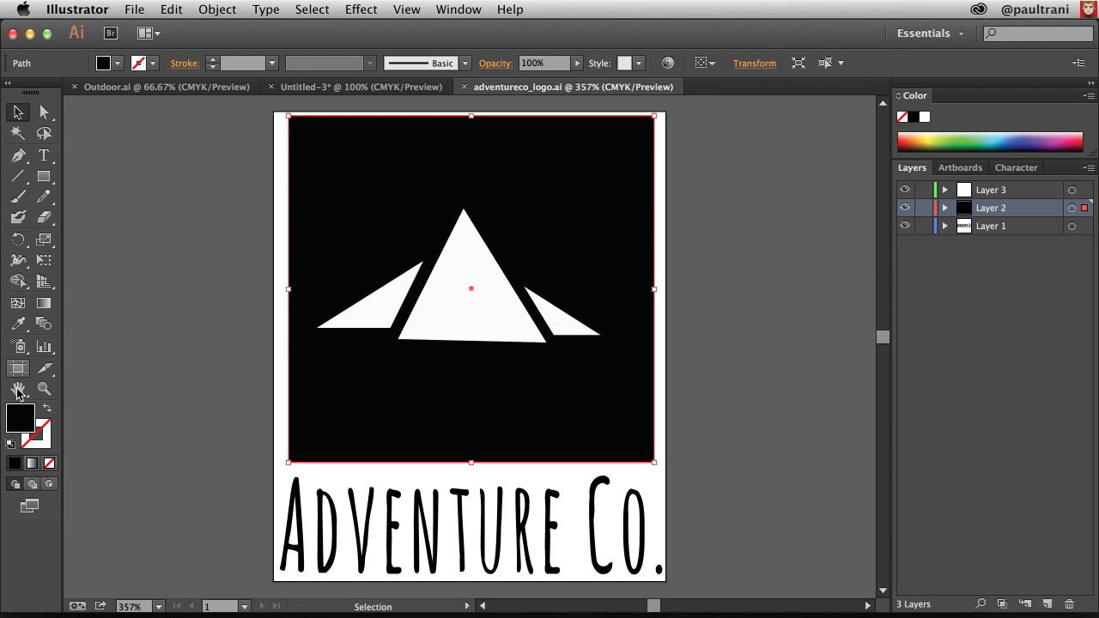
pyautogui.doubleClick(21, 420)
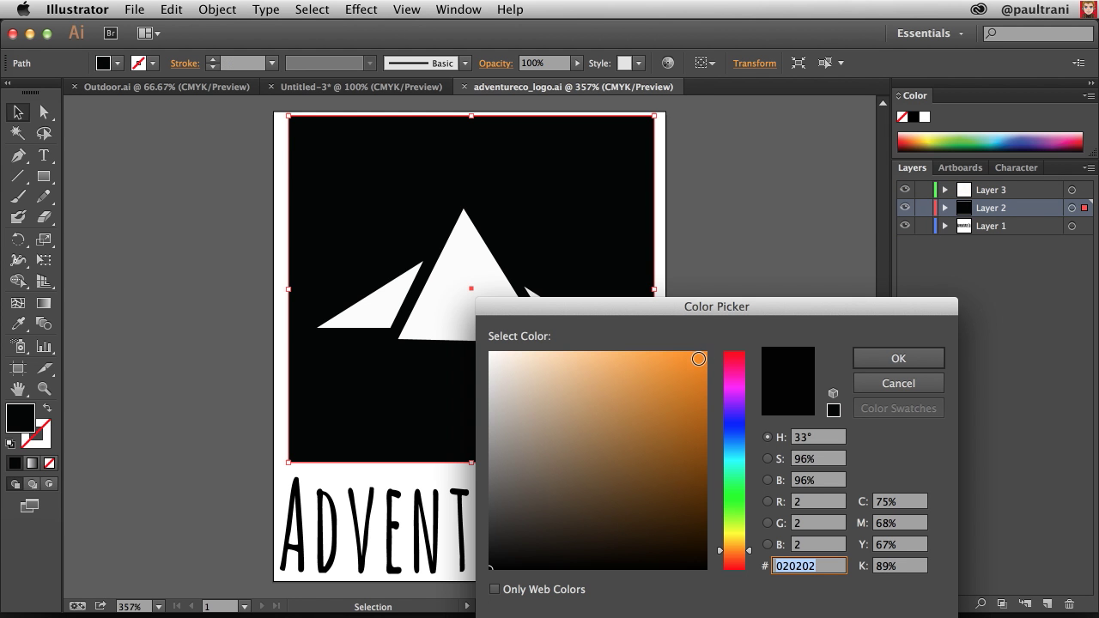
pyautogui.press('Return')
pyautogui.click(204, 265)
pyautogui.click(30, 33)
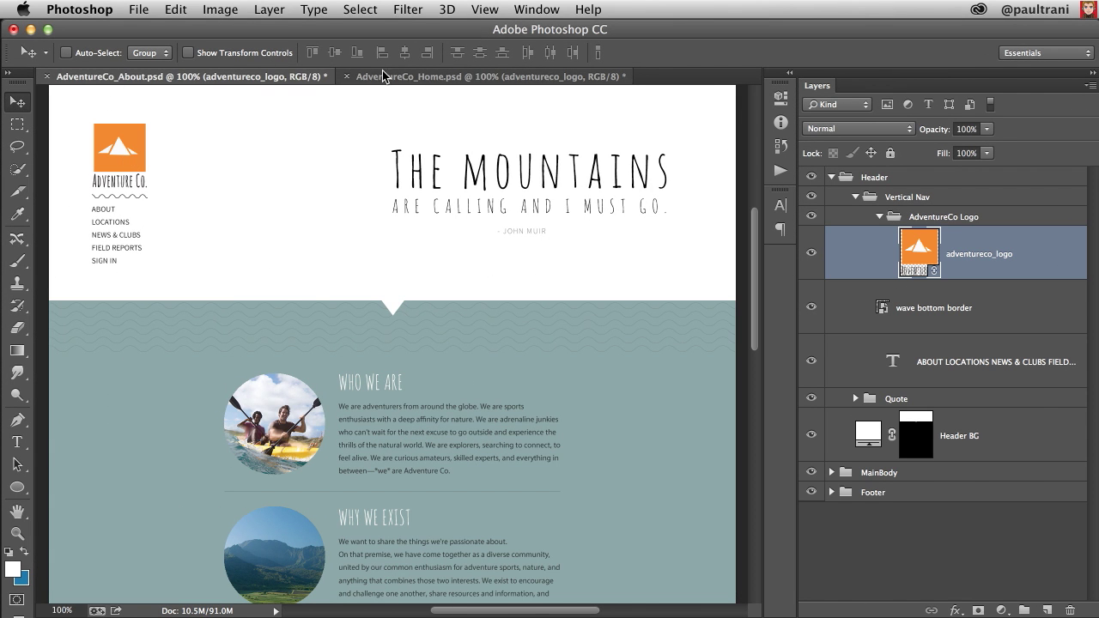
# Check the orange logo on AdventureCo_Home.psd, then hide Illustrator and Photoshop to show Finder's Links folder
pyautogui.click(412, 76)
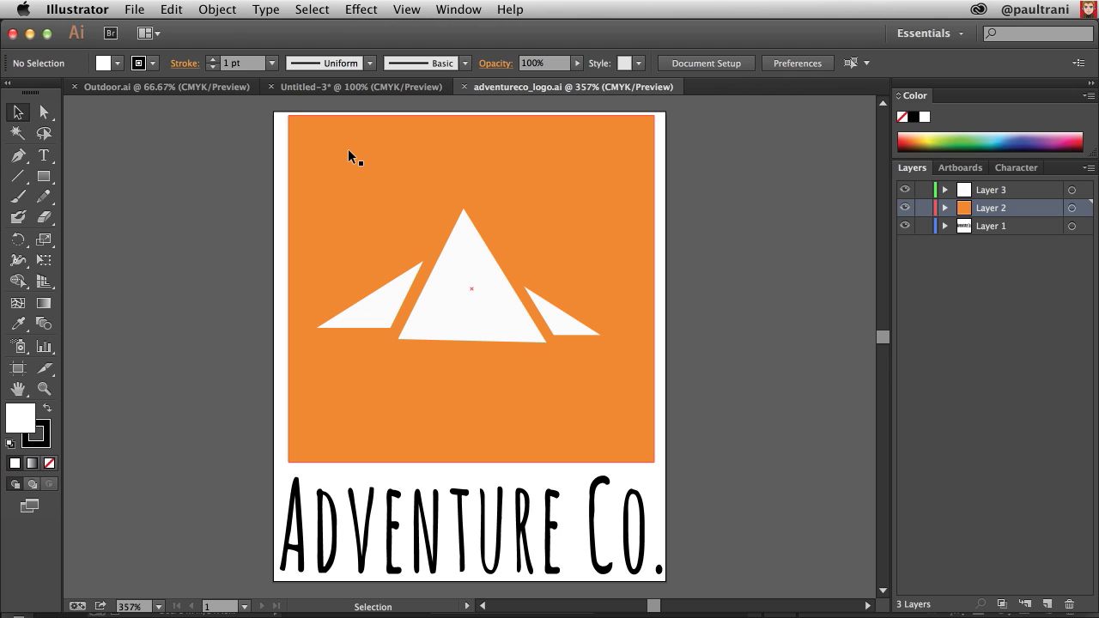
pyautogui.click(30, 35)
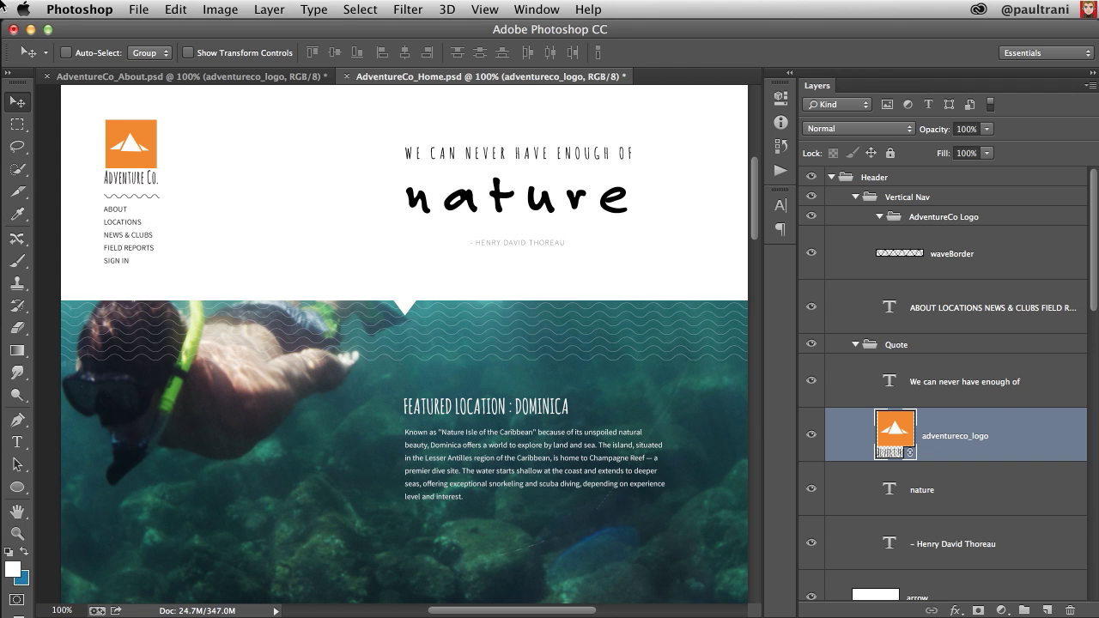
pyautogui.click(31, 31)
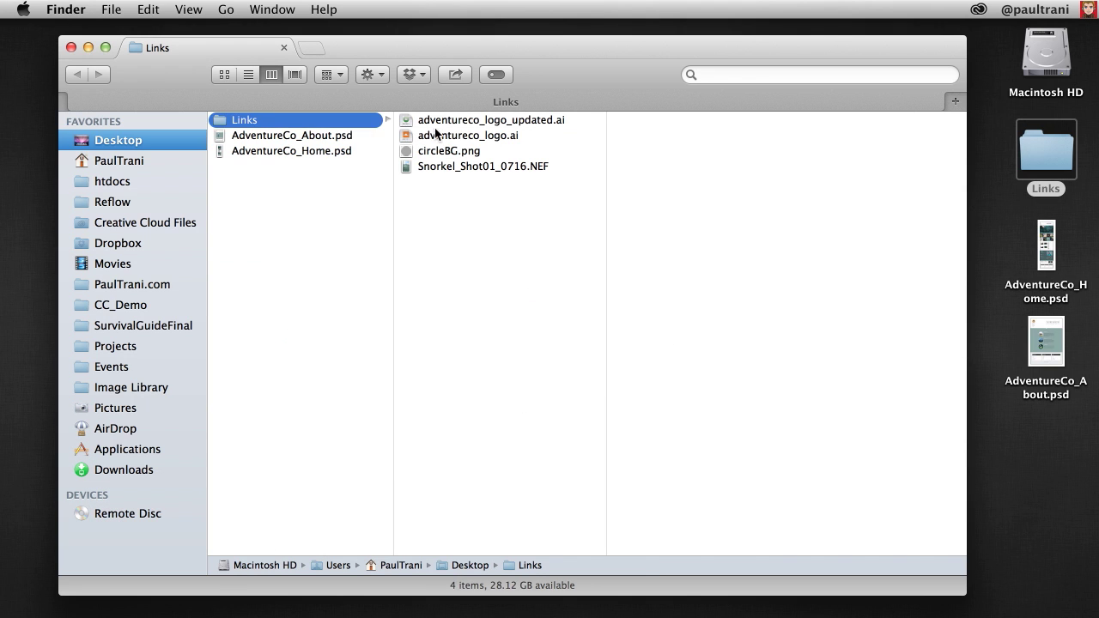
# Move adventureco_logo.ai from the Links folder onto the desktop and bring Photoshop back to the front
pyautogui.click(403, 139)
pyautogui.moveTo(404, 139); pyautogui.dragTo(1021, 456)
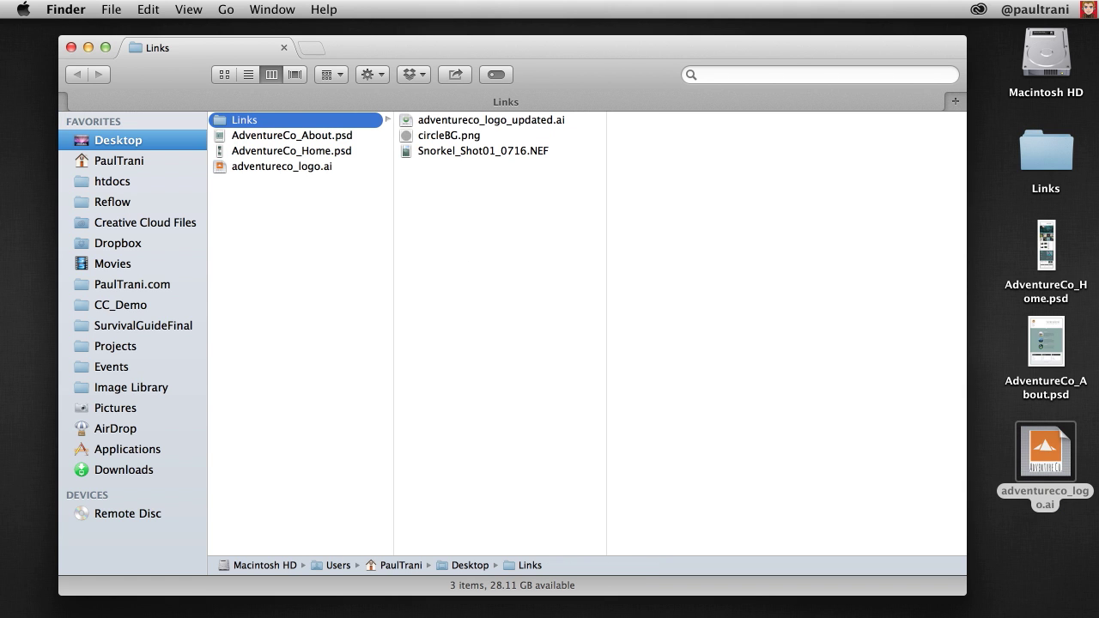
pyautogui.press('super+Tab')
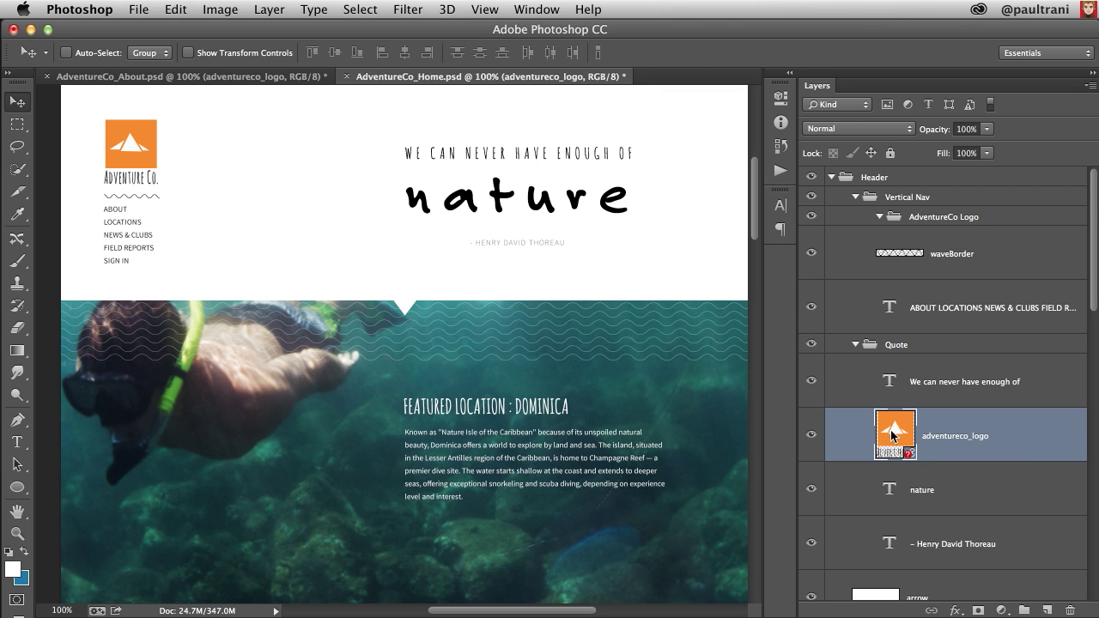
# Relink the adventureco_logo layer to Desktop/adventureco_logo.ai, then open that file in Illustrator from Finder
pyautogui.doubleClick(891, 430)
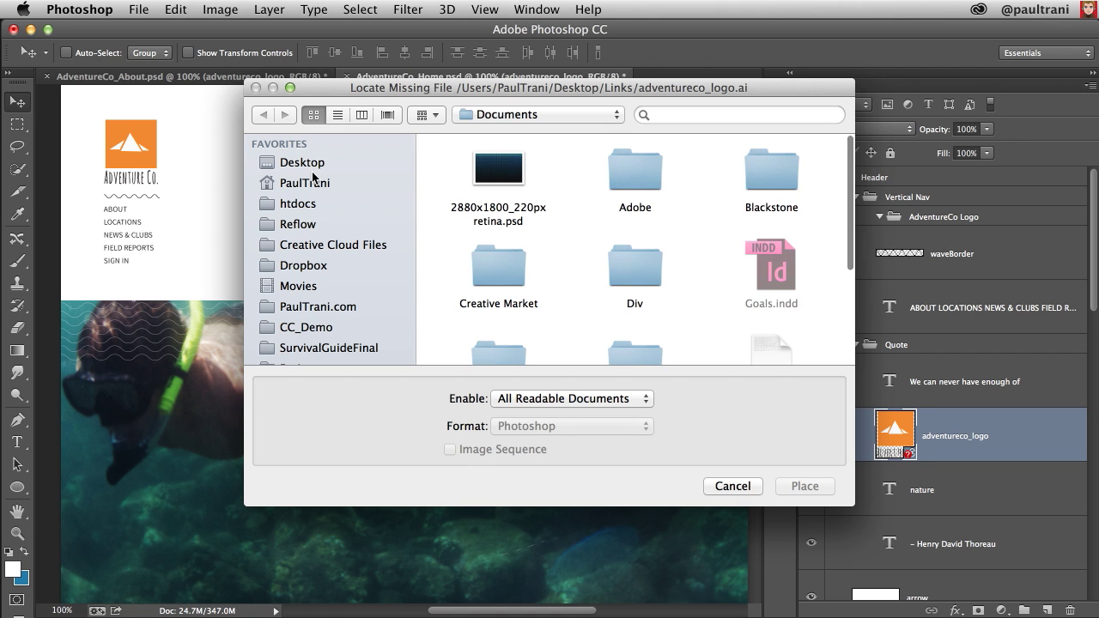
pyautogui.click(734, 485)
pyautogui.rightClick(964, 423)
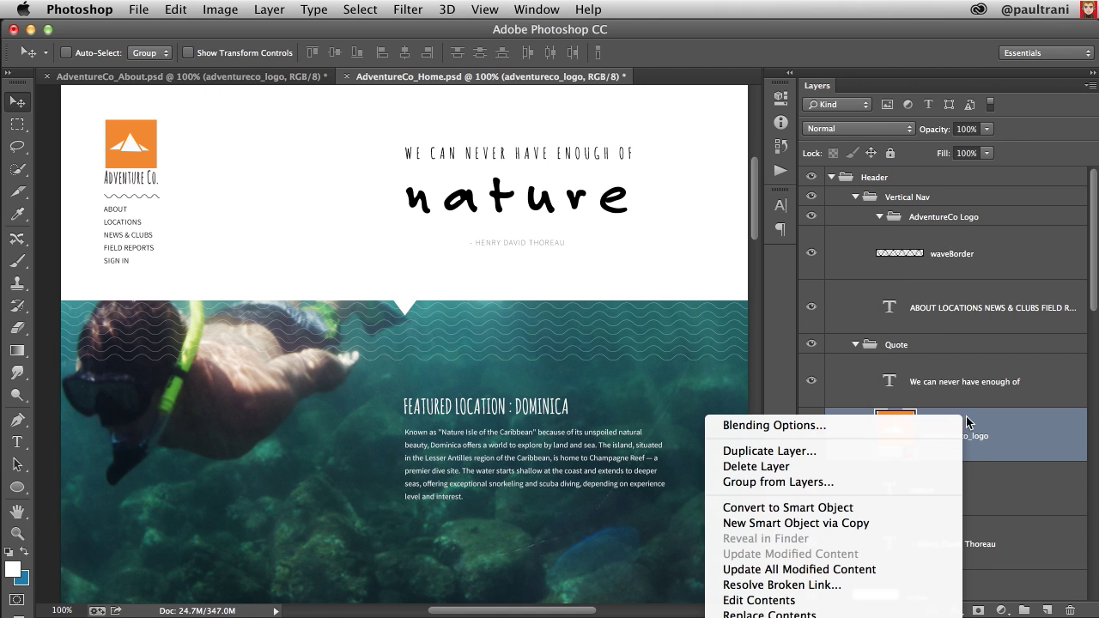
pyautogui.click(847, 590)
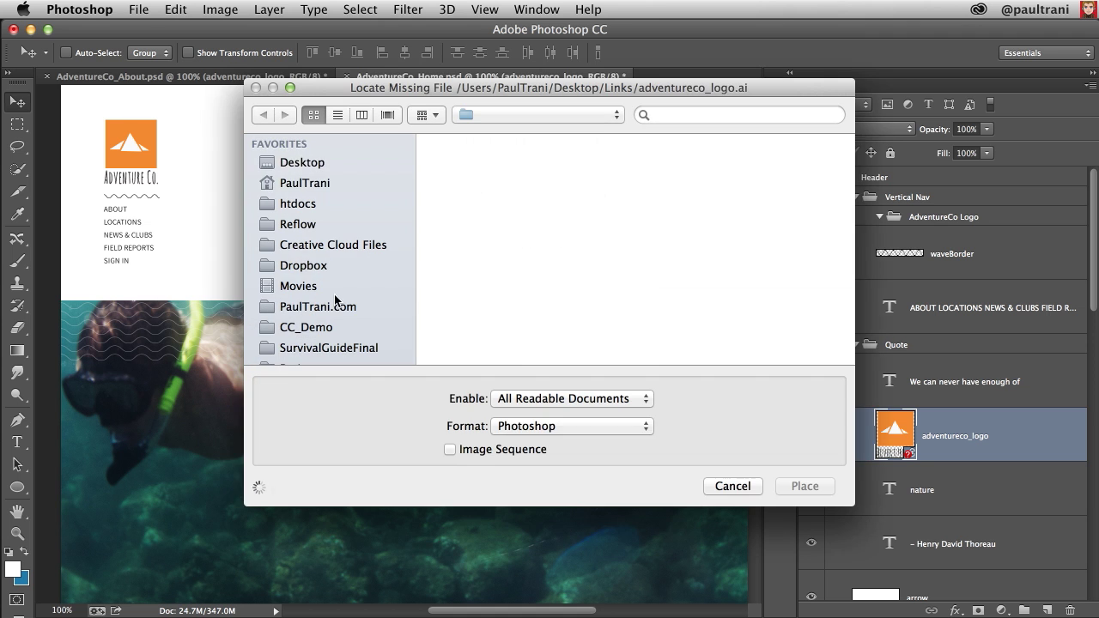
pyautogui.click(292, 162)
pyautogui.click(770, 172)
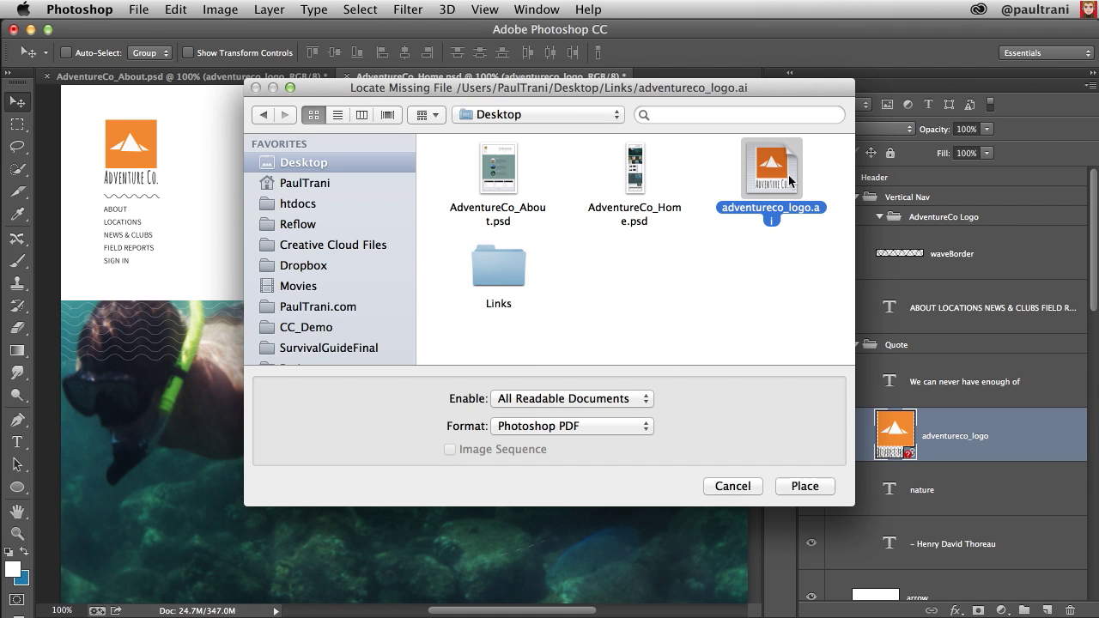
pyautogui.click(791, 484)
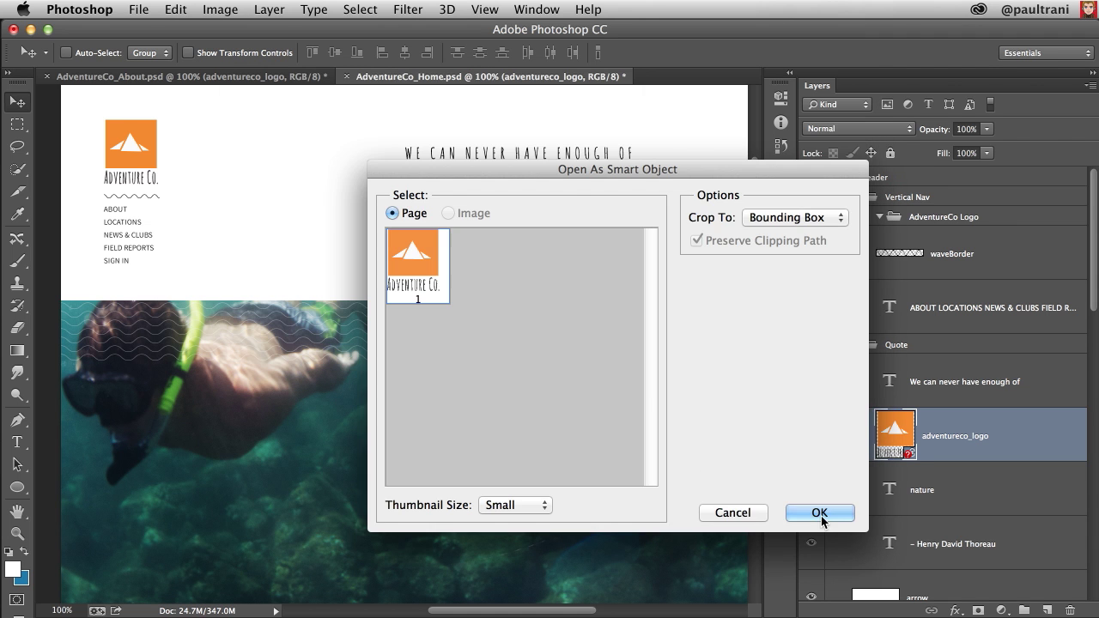
pyautogui.click(819, 514)
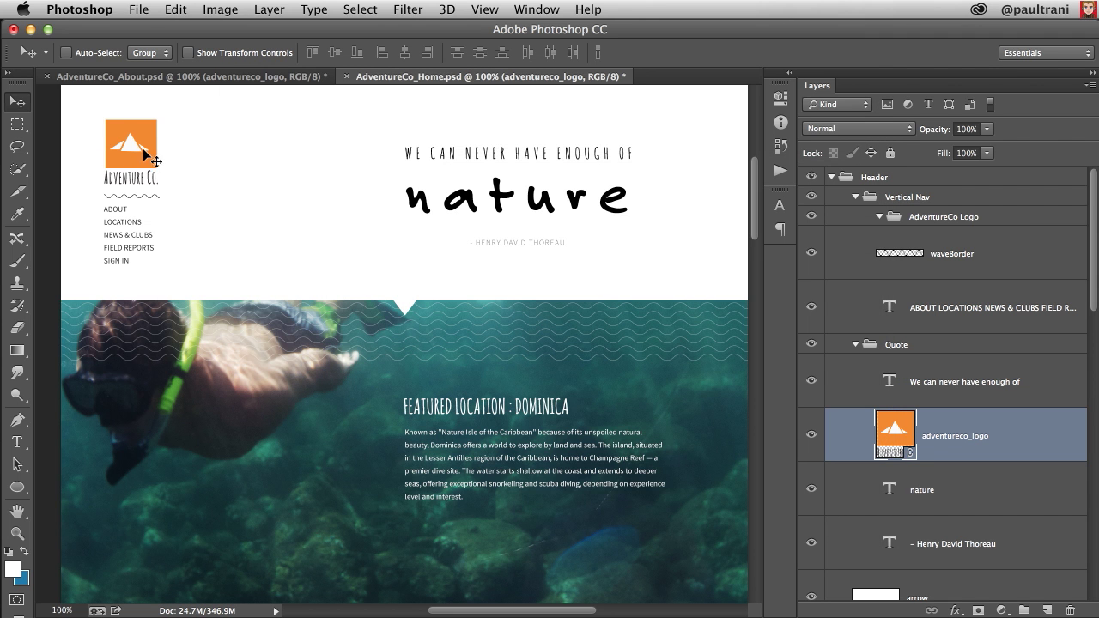
pyautogui.click(30, 30)
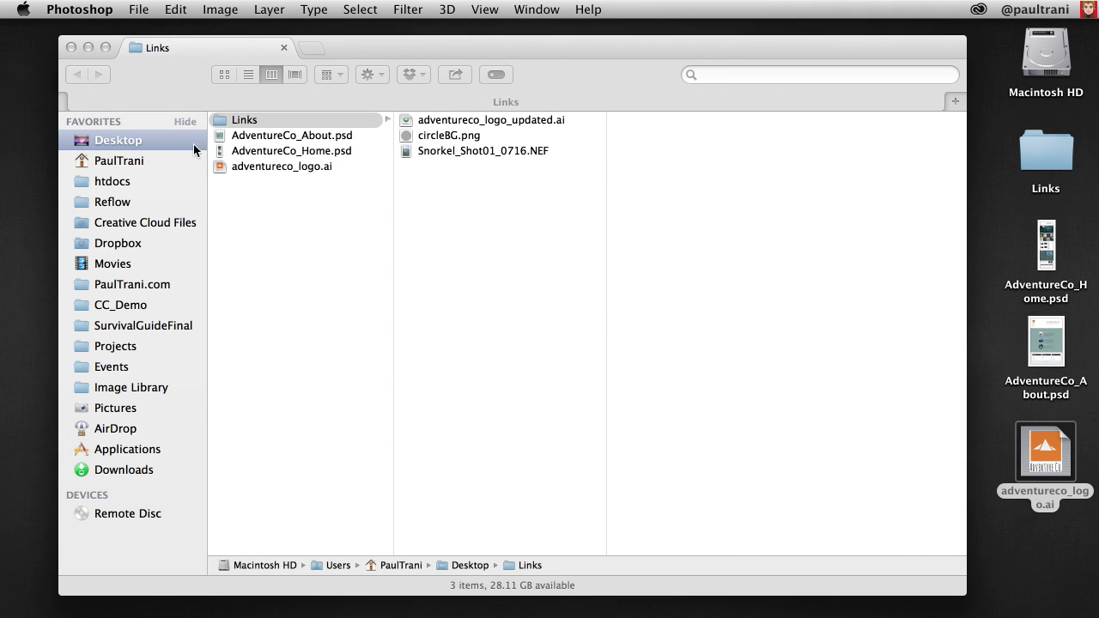
pyautogui.doubleClick(219, 166)
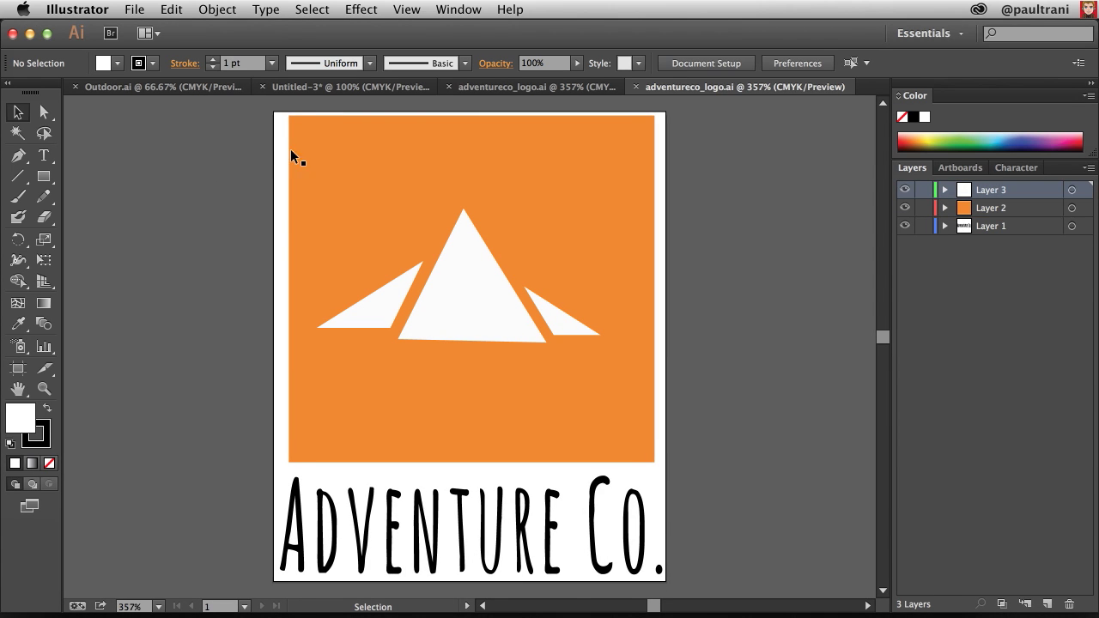
# Try rounding the orange rectangle's top-left live corner, then drag it back to square
pyautogui.click(317, 152)
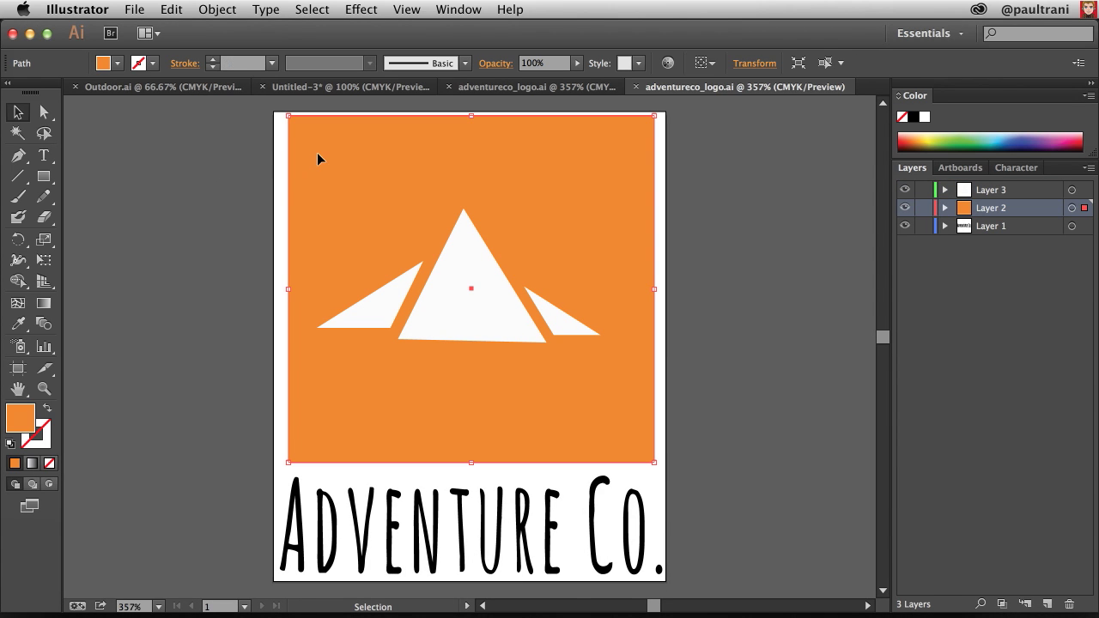
pyautogui.click(41, 114)
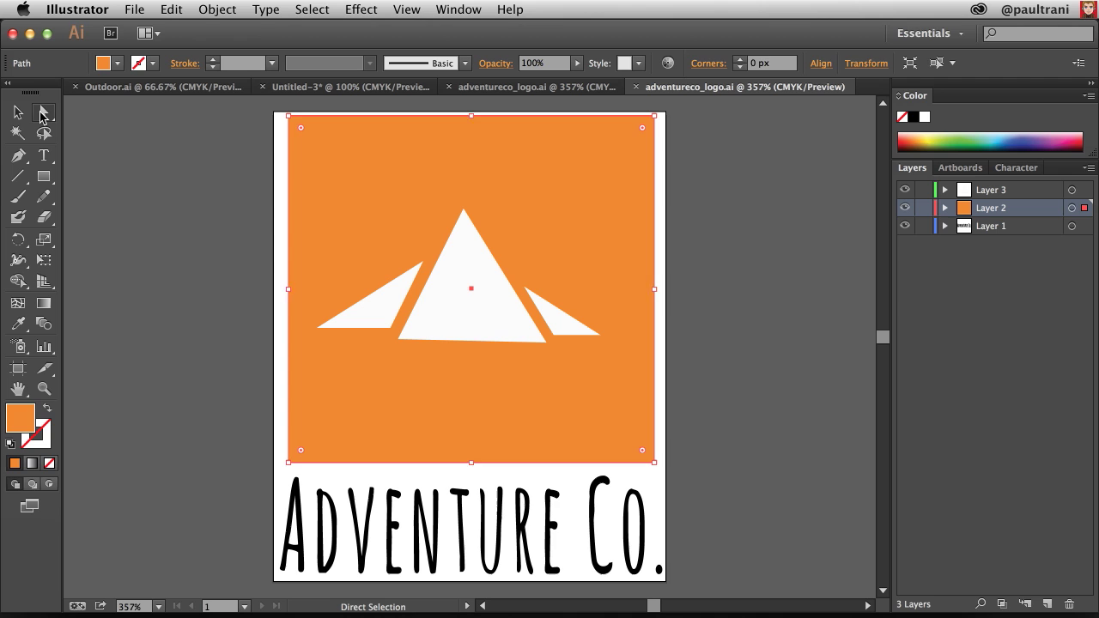
pyautogui.click(240, 127)
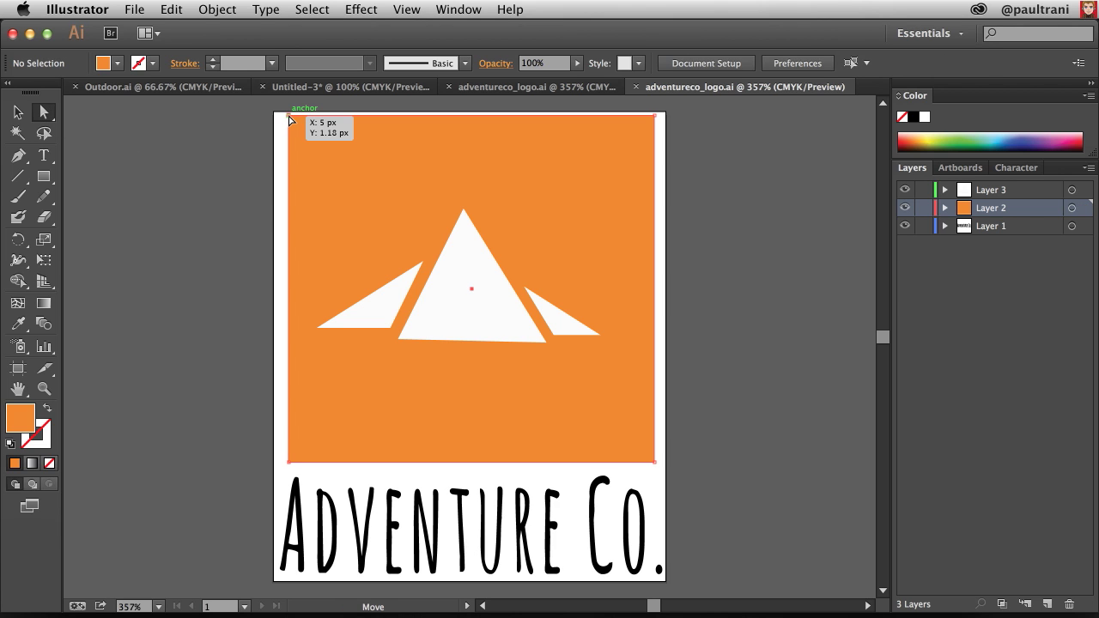
pyautogui.click(288, 116)
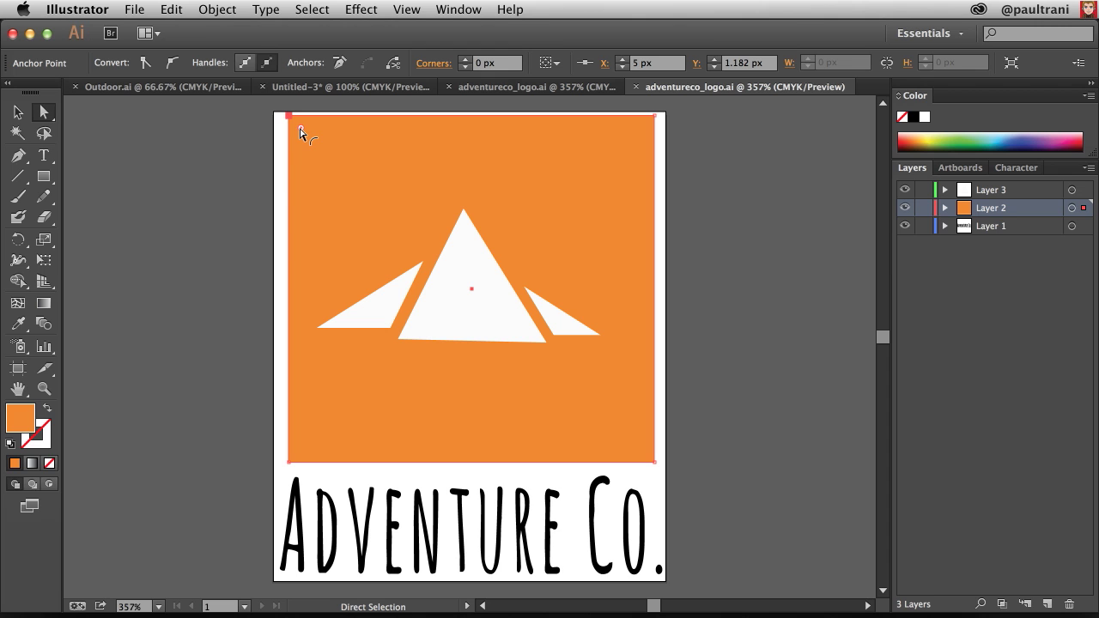
pyautogui.moveTo(300, 131); pyautogui.dragTo(405, 210)
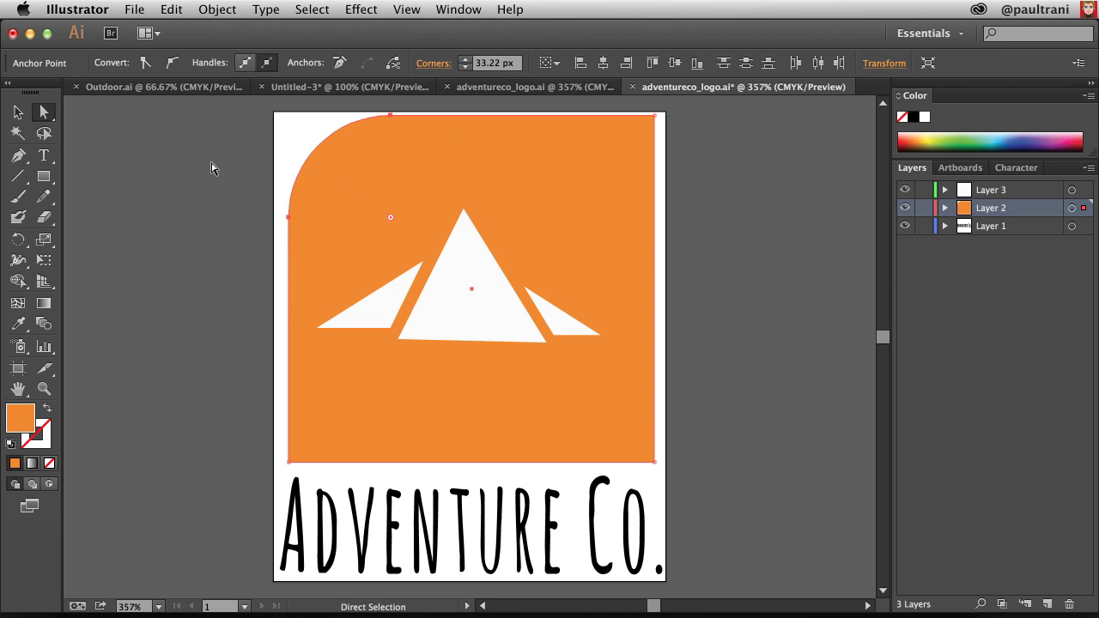
pyautogui.click(110, 164)
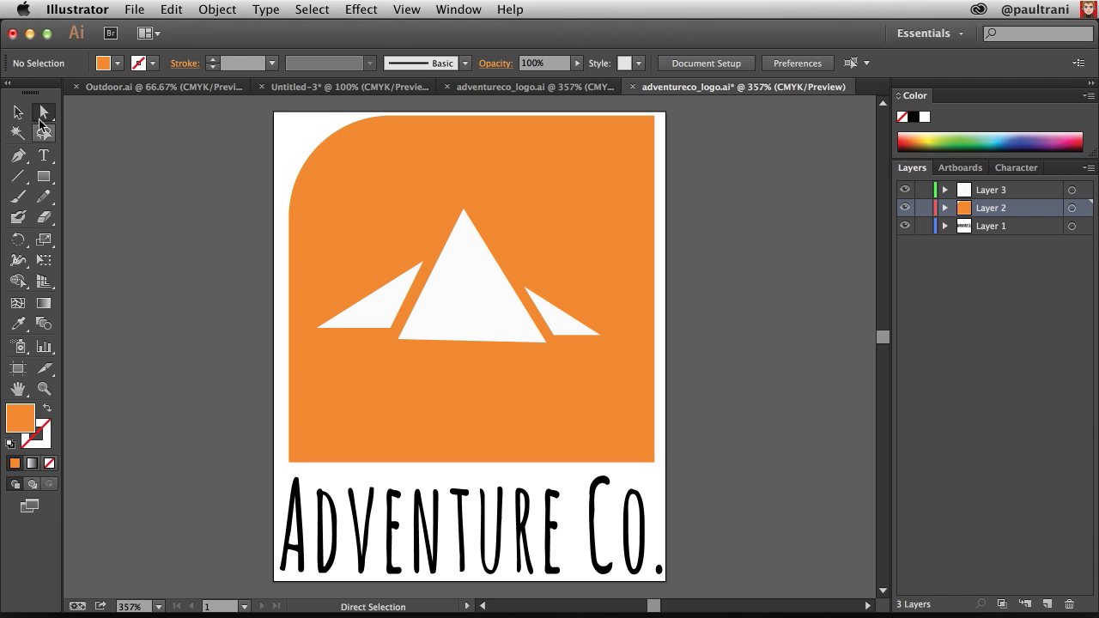
pyautogui.click(383, 211)
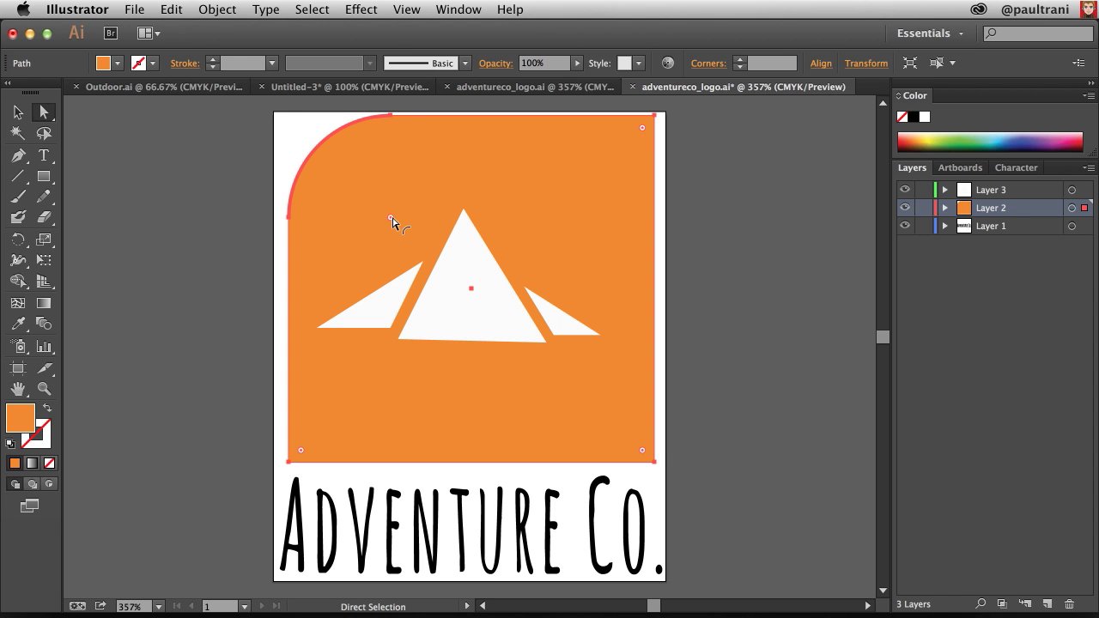
pyautogui.moveTo(391, 222); pyautogui.dragTo(288, 114)
pyautogui.click(215, 167)
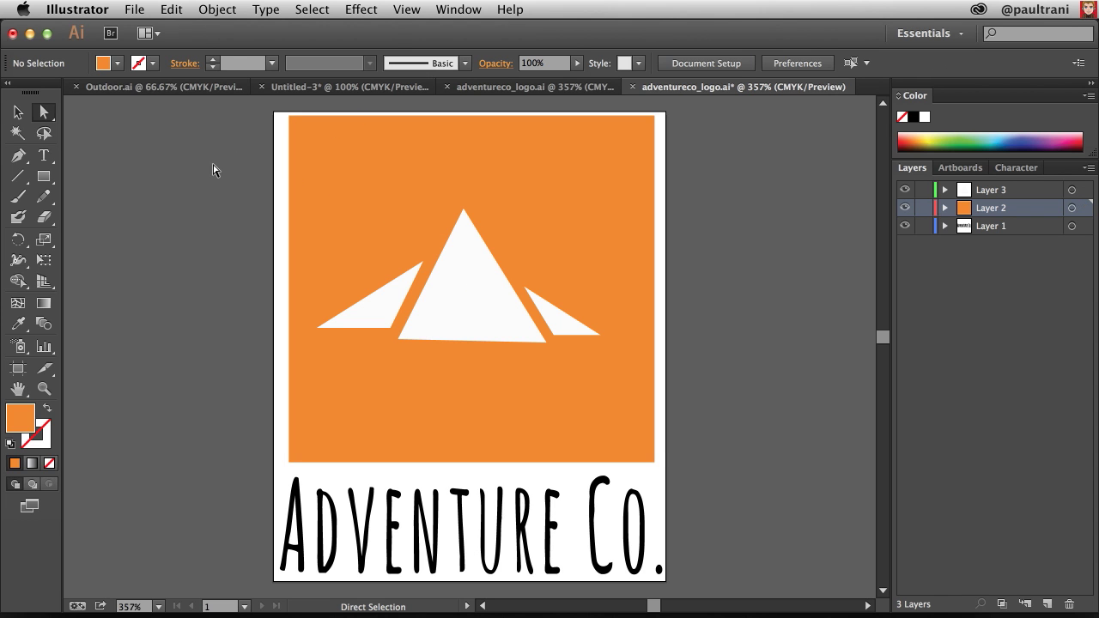
# Round all four corners of the orange background to a 30 px radius, then deselect
pyautogui.click(319, 160)
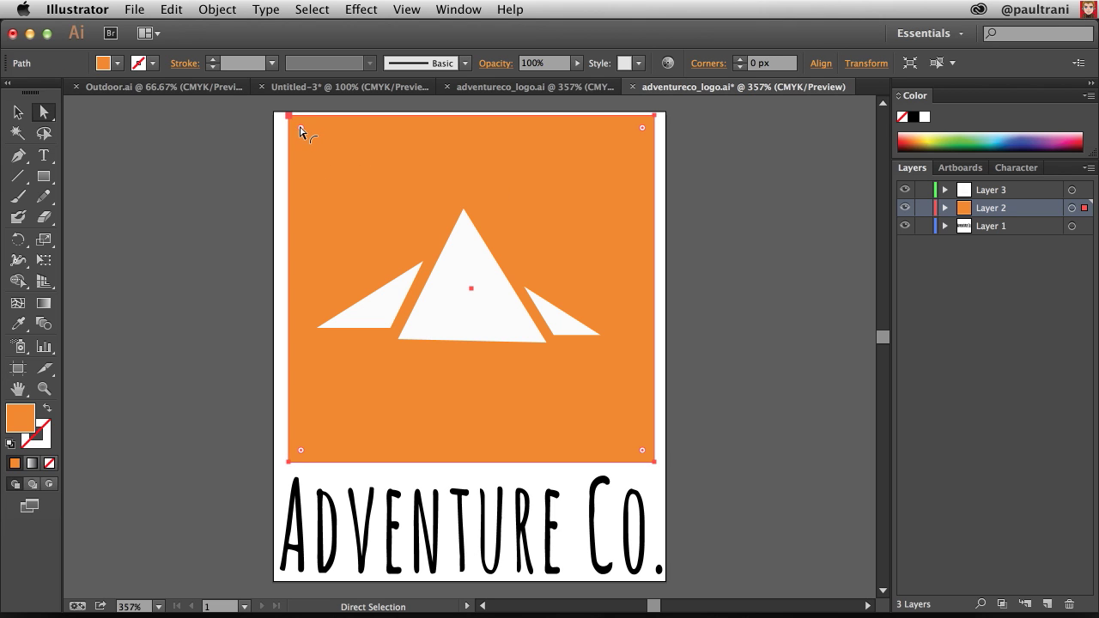
pyautogui.moveTo(300, 130); pyautogui.dragTo(370, 215)
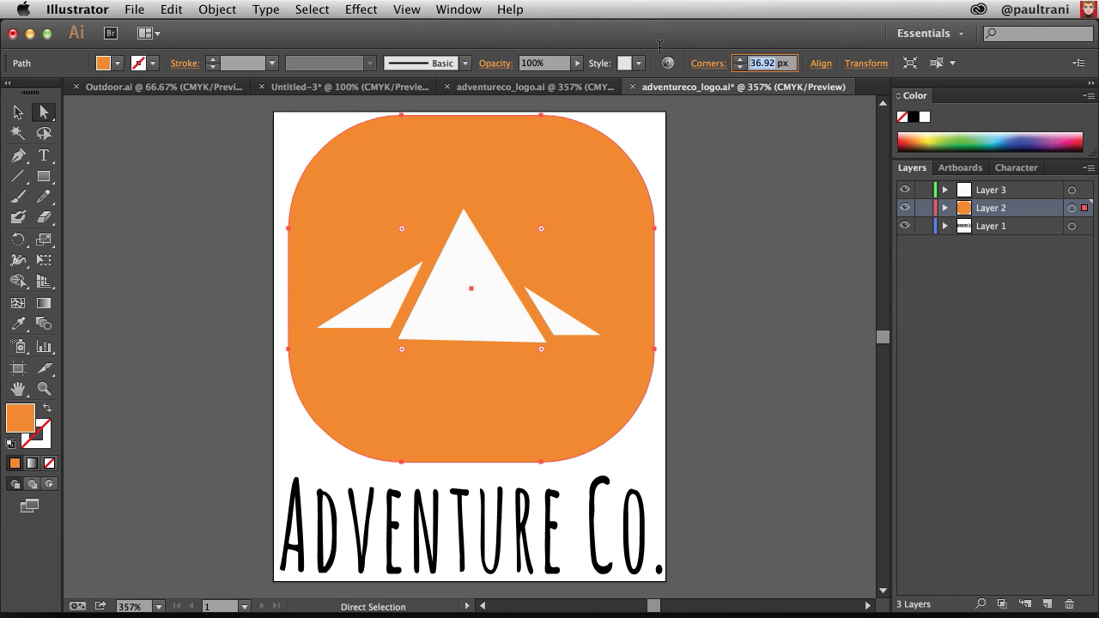
pyautogui.write('30')
pyautogui.press('Return')
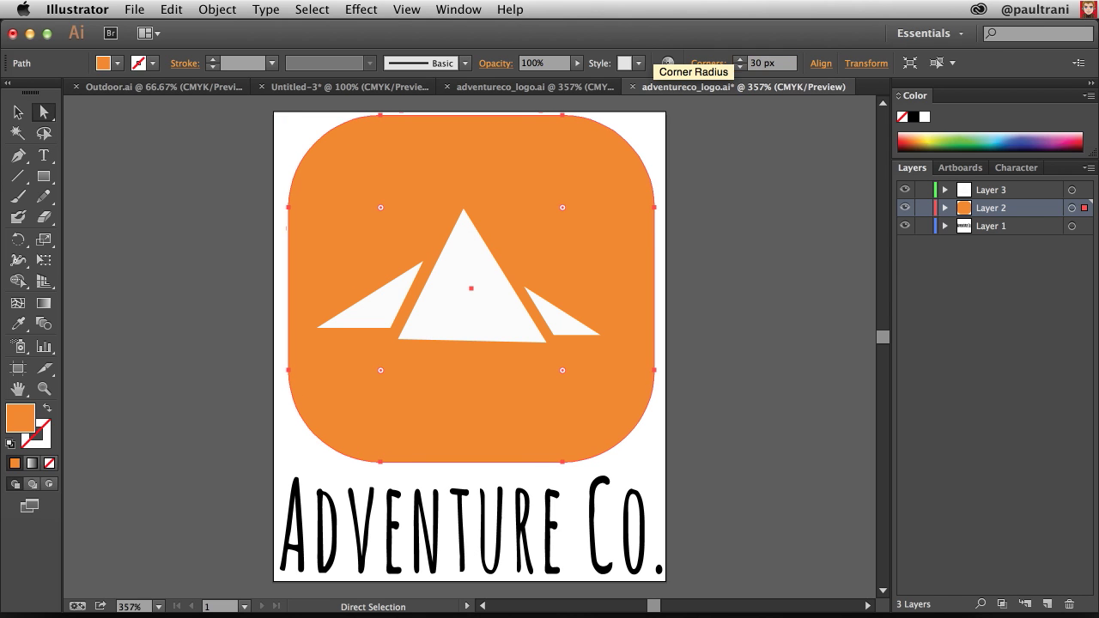
pyautogui.click(18, 111)
pyautogui.click(161, 237)
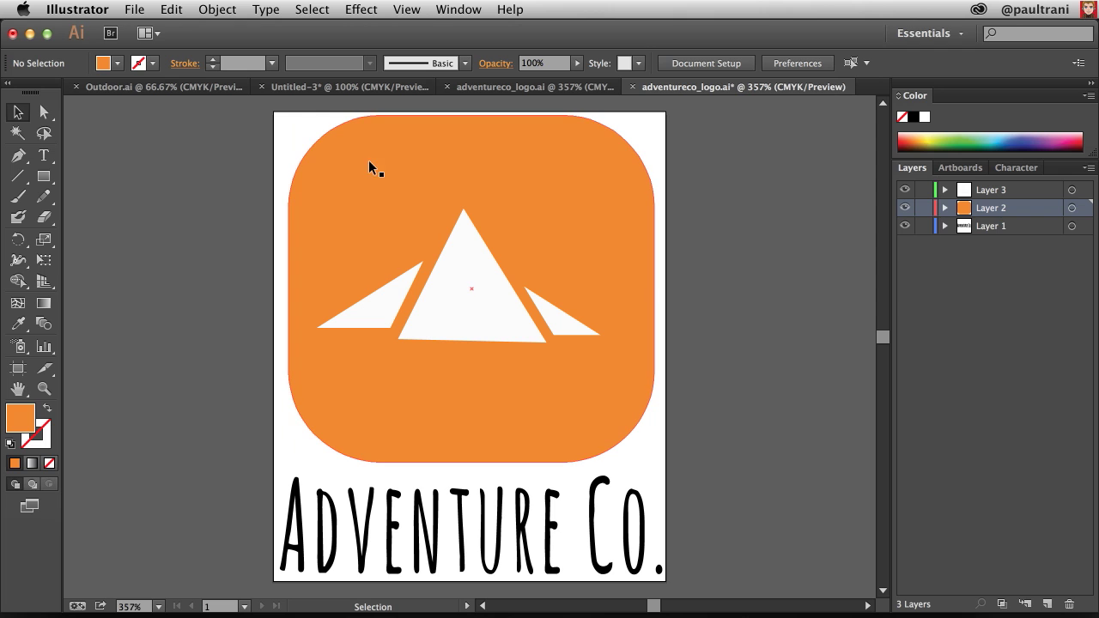
# Drag the live corner widgets of the middle, left and right white triangles to round them
pyautogui.press('a')
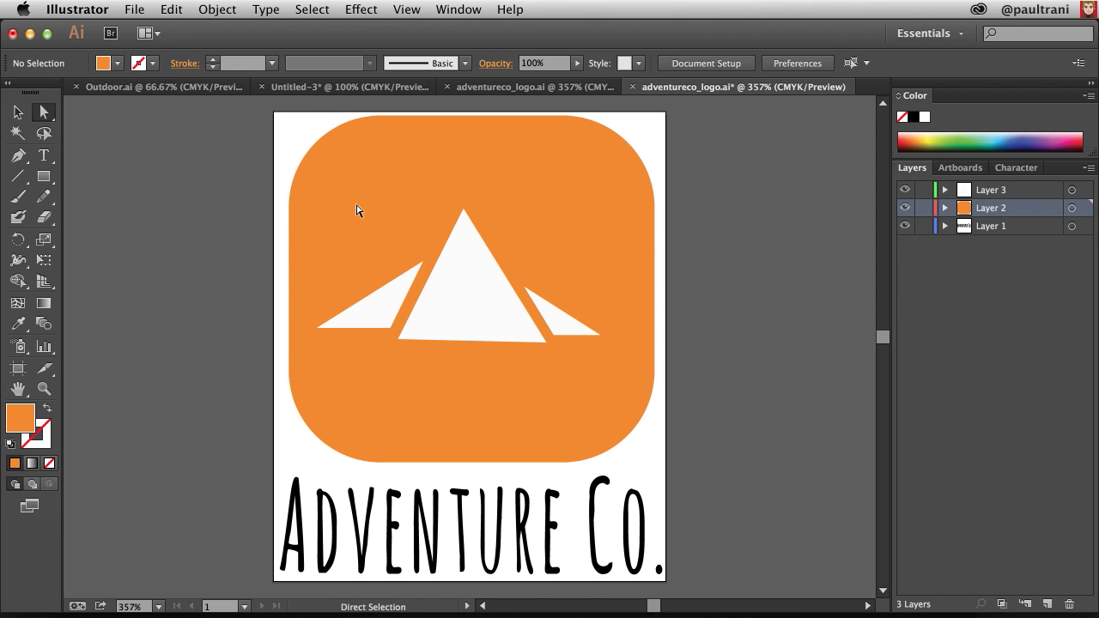
pyautogui.click(467, 283)
pyautogui.moveTo(465, 230)
pyautogui.mouseDown()
pyautogui.moveTo(472, 249)
pyautogui.moveTo(468, 238)
pyautogui.mouseUp()
pyautogui.click(382, 308)
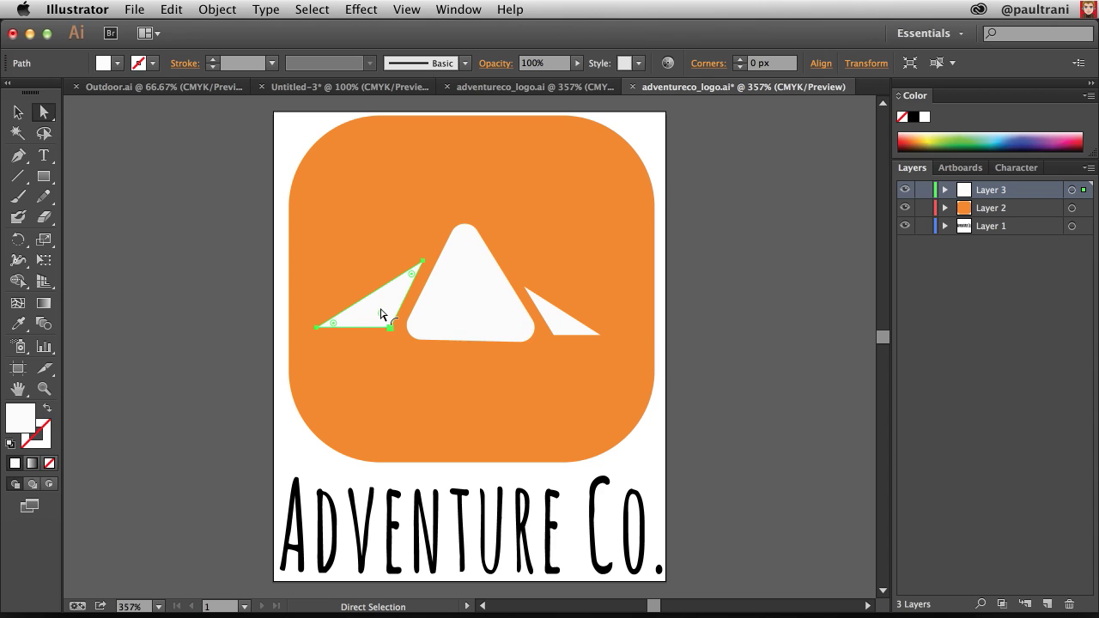
pyautogui.moveTo(407, 279); pyautogui.dragTo(406, 287)
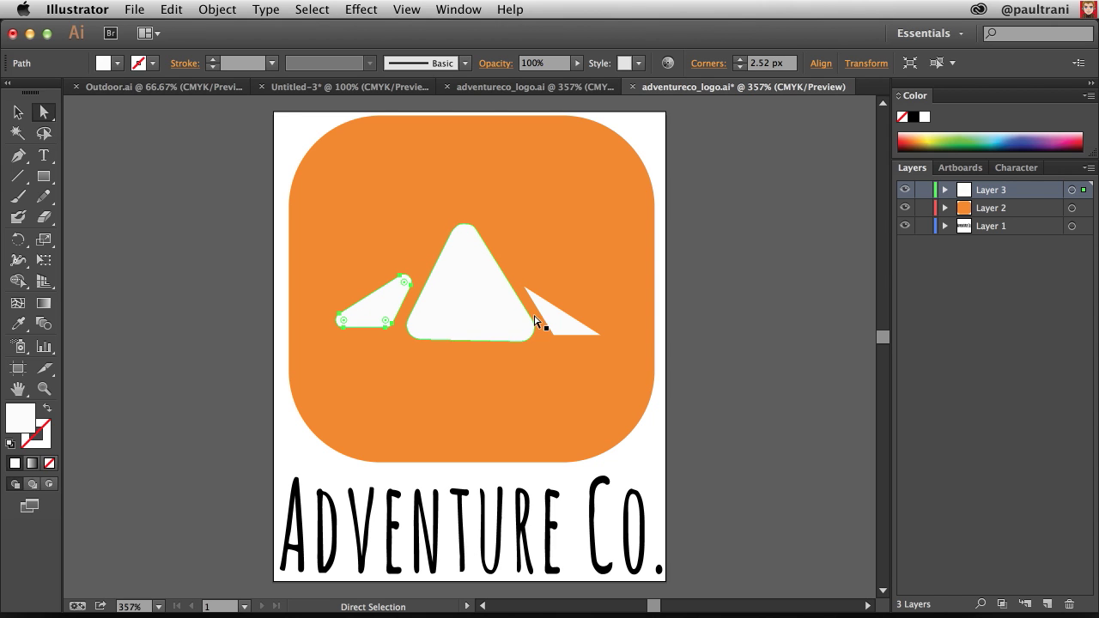
pyautogui.click(543, 307)
pyautogui.moveTo(538, 300); pyautogui.dragTo(543, 307)
pyautogui.click(260, 222)
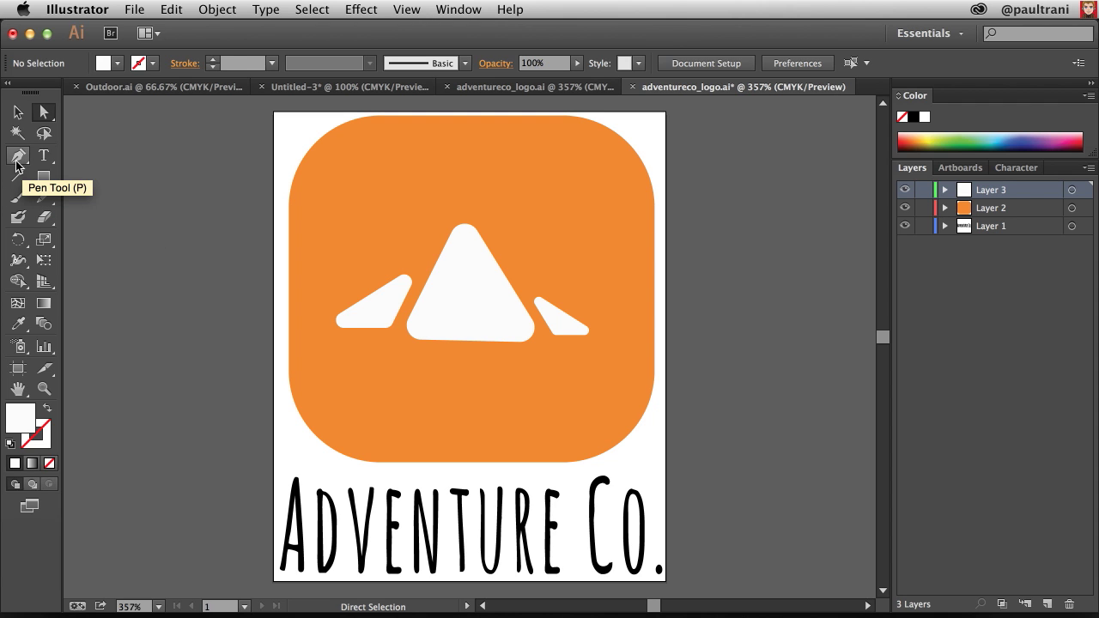
# Set the Pencil tool's fidelity to the fourth step toward Smooth
pyautogui.click(44, 198)
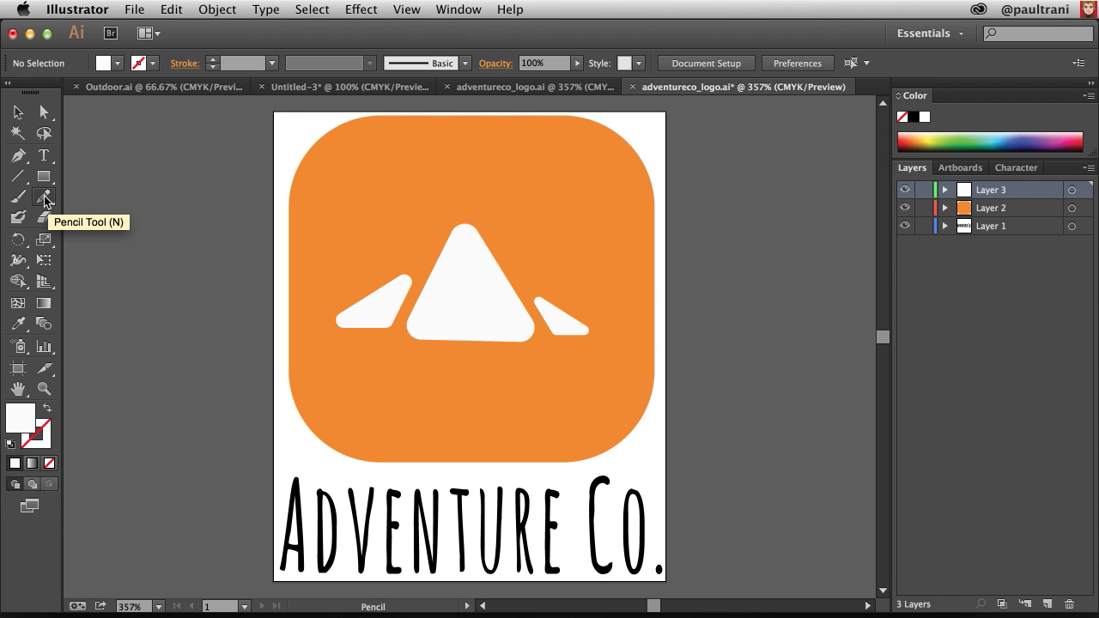
pyautogui.doubleClick(45, 197)
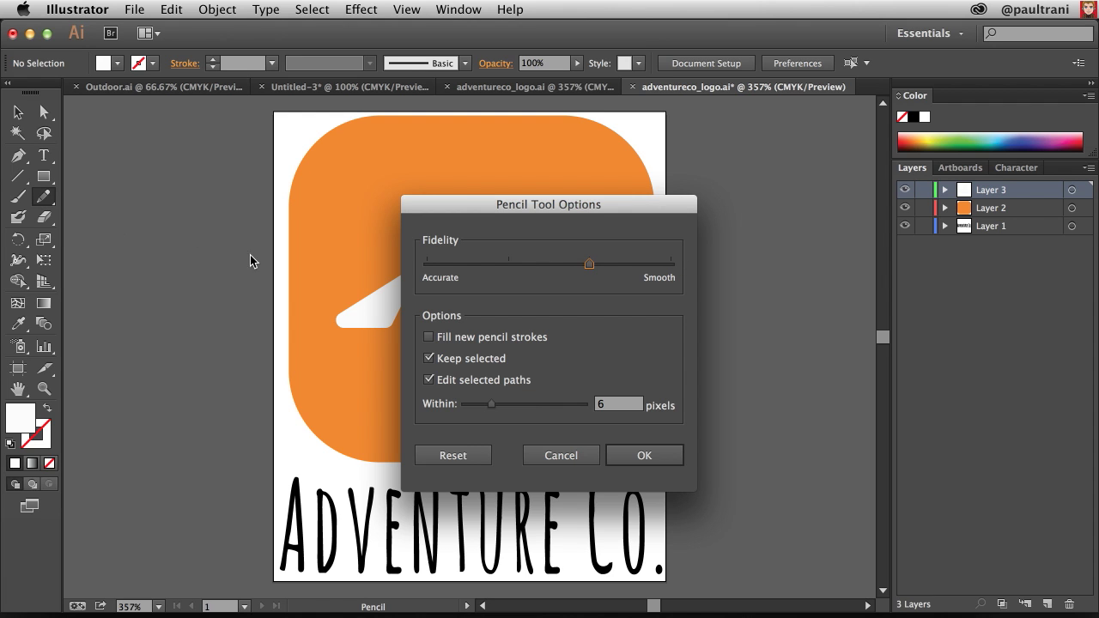
pyautogui.moveTo(589, 264); pyautogui.dragTo(426, 268)
pyautogui.moveTo(425, 268); pyautogui.dragTo(595, 272)
pyautogui.click(628, 455)
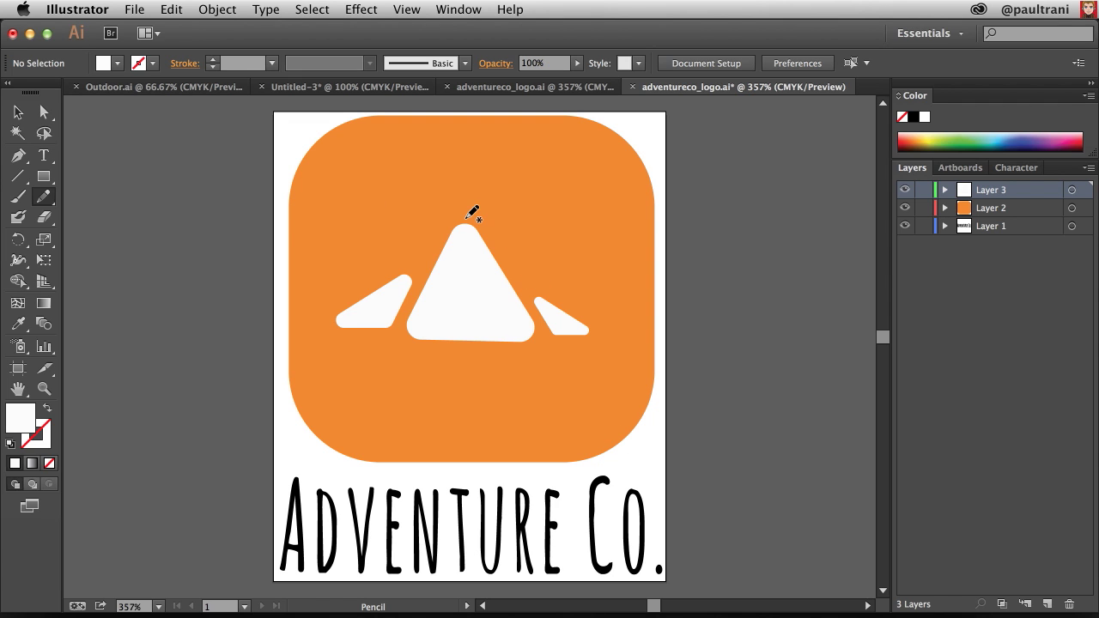
# Sketch curved strokes beside the peak and mirror a copy using the orange background as key object
pyautogui.moveTo(504, 252)
pyautogui.mouseDown()
pyautogui.moveTo(522, 286)
pyautogui.moveTo(580, 305)
pyautogui.moveTo(503, 243)
pyautogui.moveTo(506, 270)
pyautogui.mouseUp()
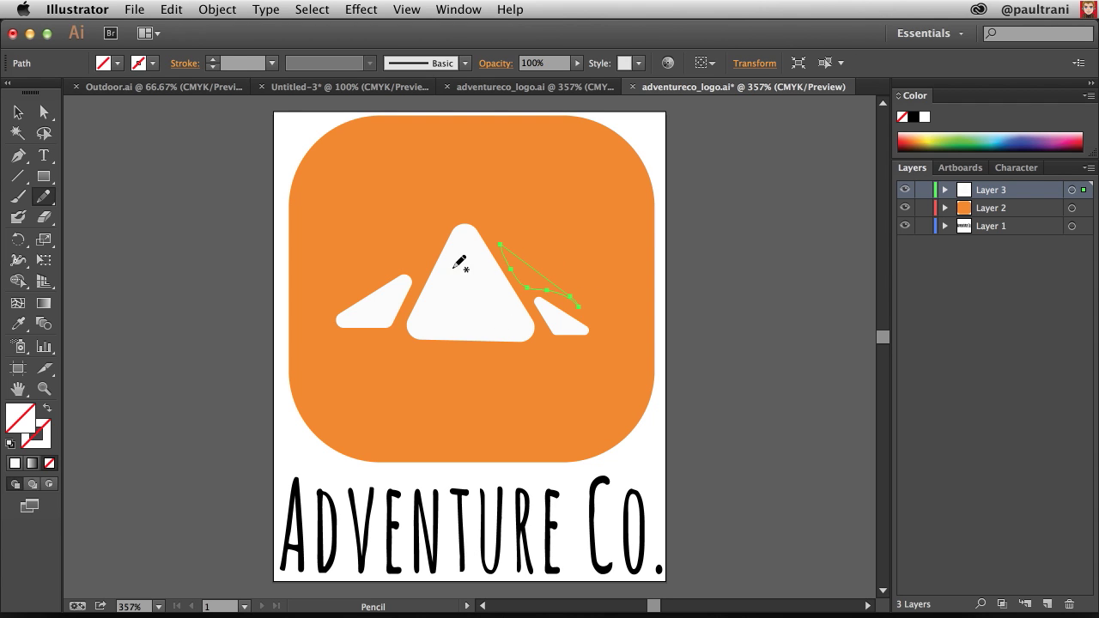
pyautogui.moveTo(422, 236)
pyautogui.mouseDown()
pyautogui.moveTo(406, 270)
pyautogui.moveTo(355, 294)
pyautogui.moveTo(364, 271)
pyautogui.moveTo(423, 232)
pyautogui.mouseUp()
pyautogui.click(18, 112)
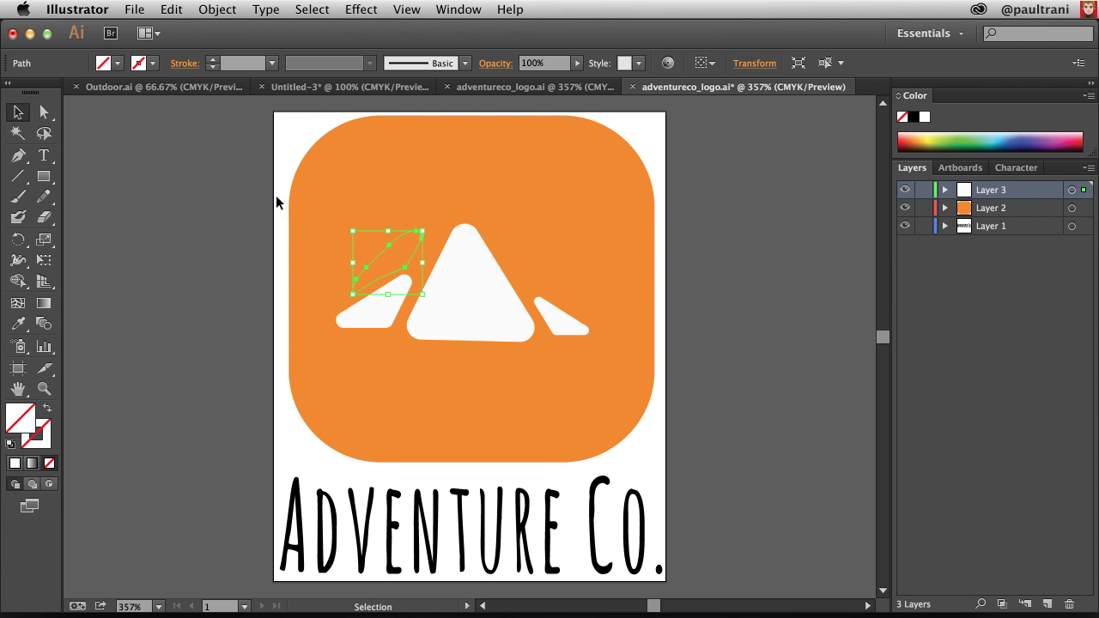
pyautogui.keyDown('shift'); pyautogui.click(531, 263); pyautogui.keyUp('shift')
pyautogui.press('super+d')
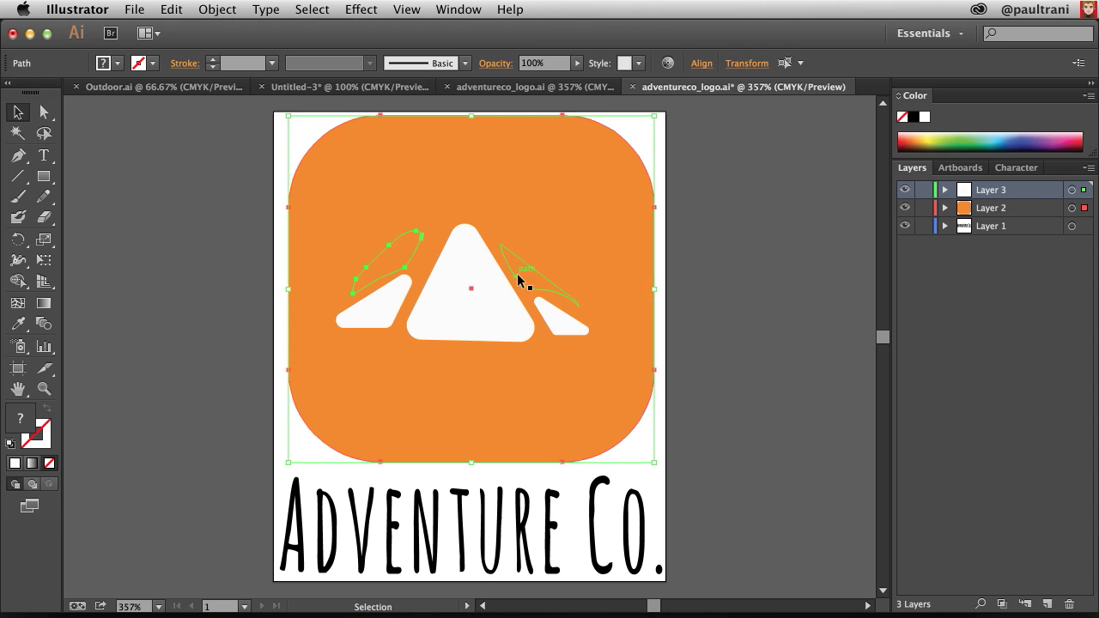
pyautogui.keyDown('shift'); pyautogui.click(368, 287); pyautogui.keyUp('shift')
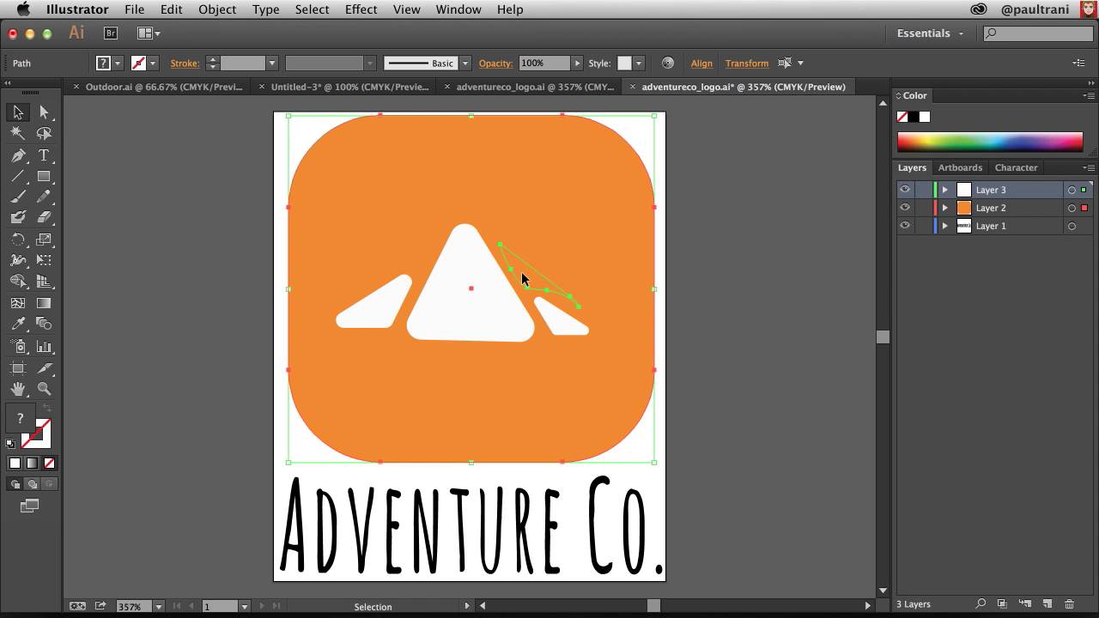
pyautogui.click(209, 220)
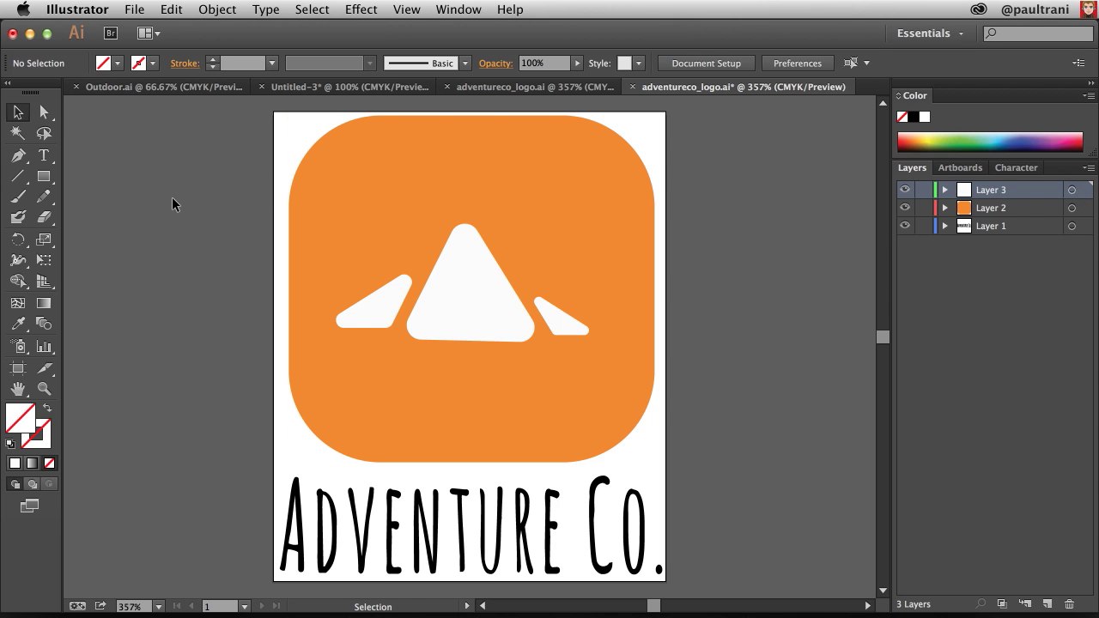
# Compare the logo and Outdoor.ai documents, select the OUTDOOR lettering group, and return to Untitled-3
pyautogui.click(525, 88)
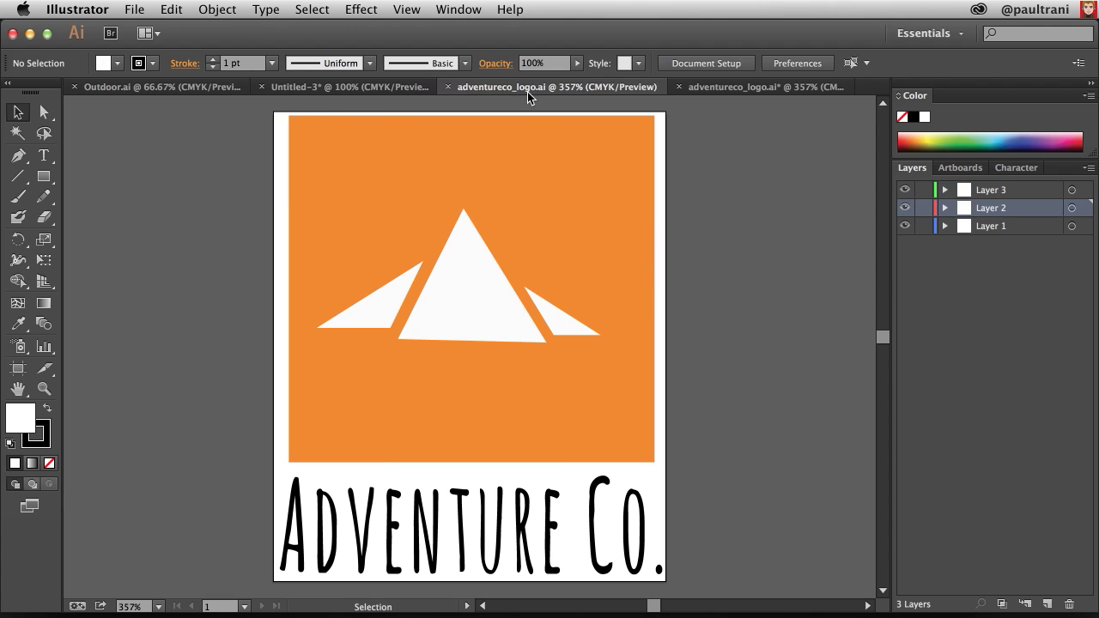
pyautogui.click(327, 88)
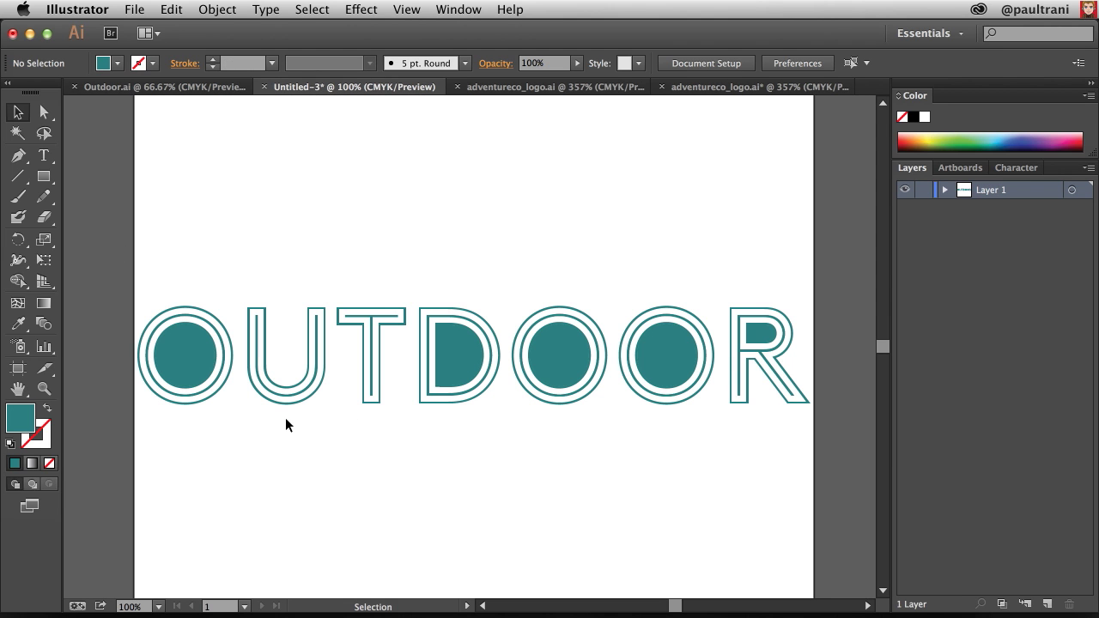
pyautogui.moveTo(118, 256); pyautogui.dragTo(814, 429)
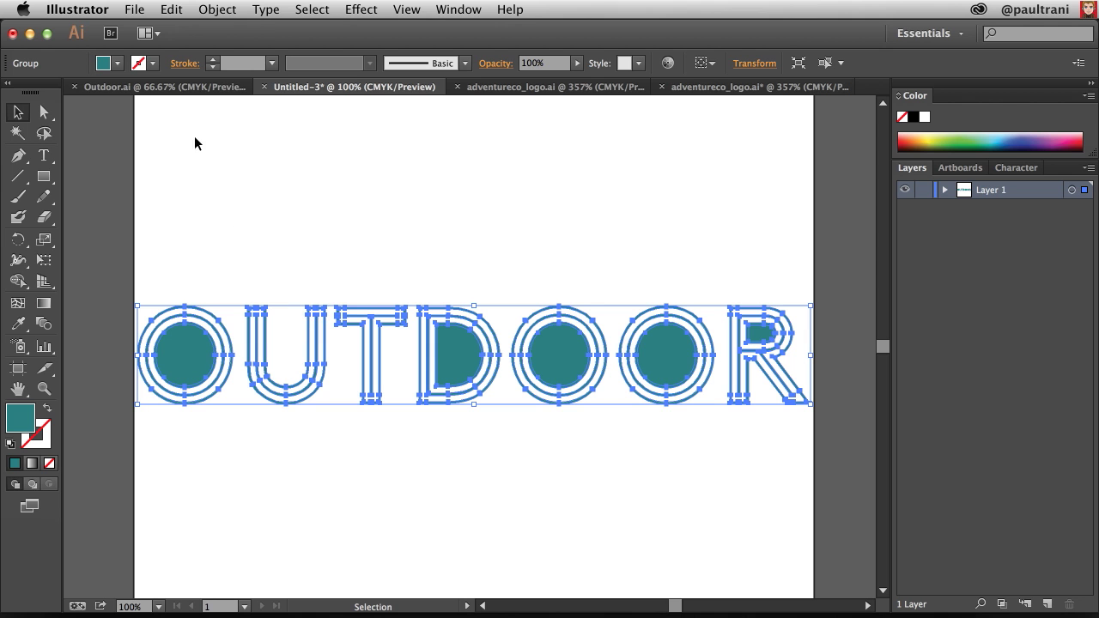
pyautogui.click(163, 87)
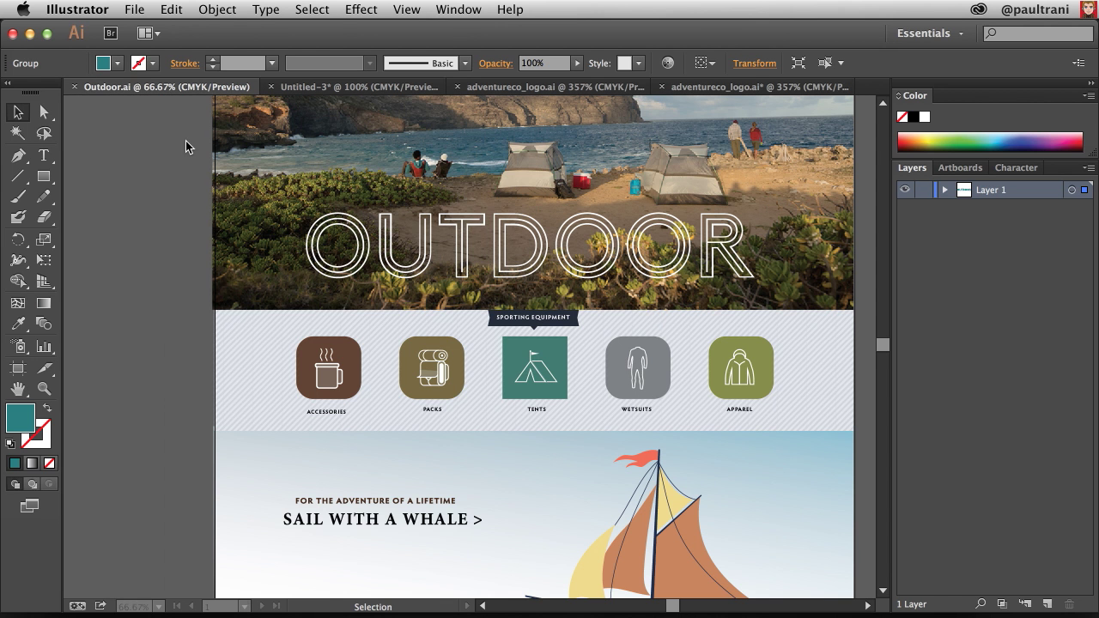
pyautogui.click(299, 89)
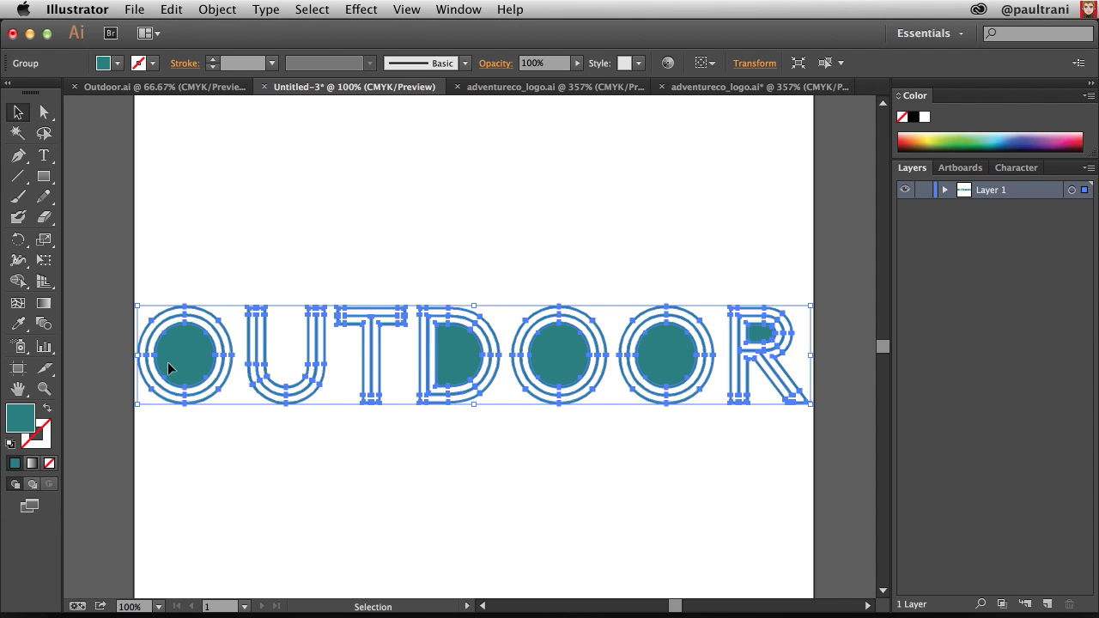
# Save the OUTDOOR document as Untitled-3.svg with the SVG (svg) format
pyautogui.click(133, 10)
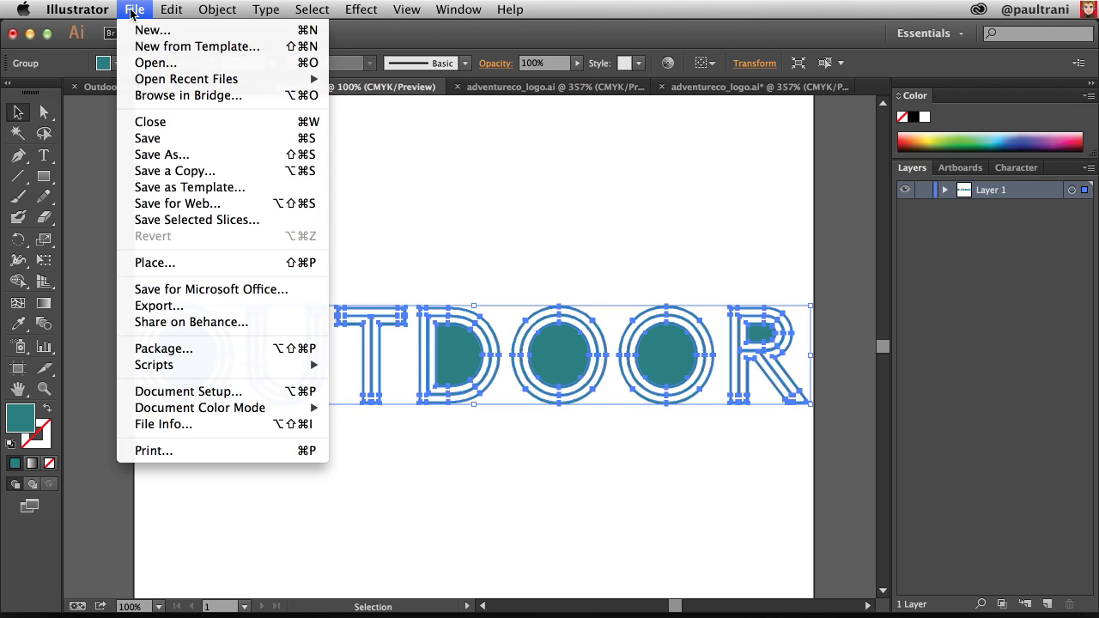
pyautogui.click(161, 155)
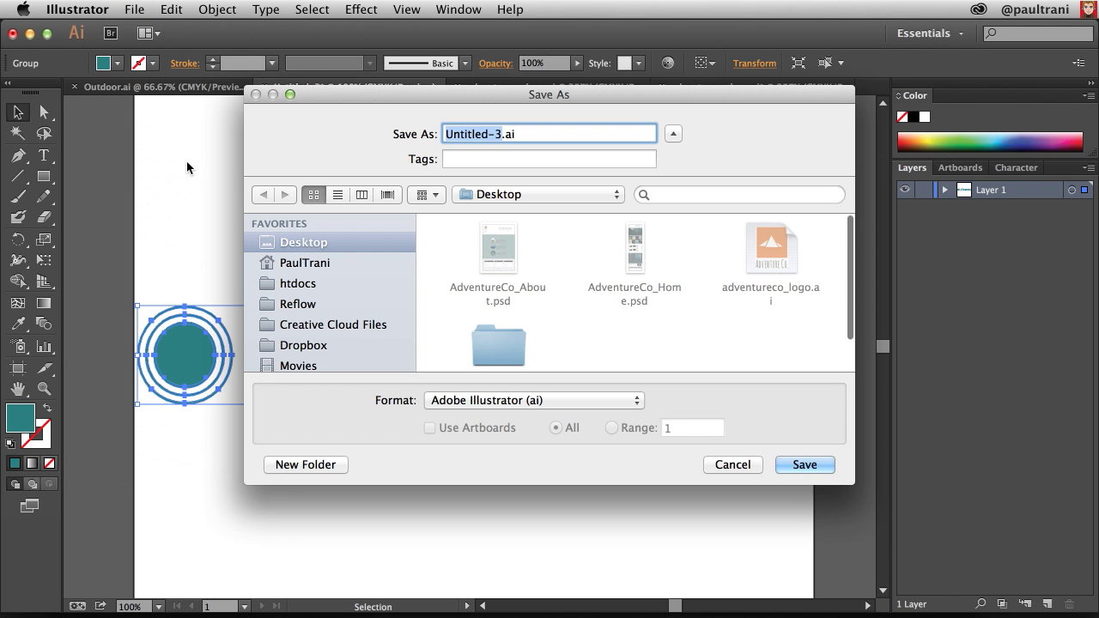
pyautogui.click(472, 400)
pyautogui.click(500, 478)
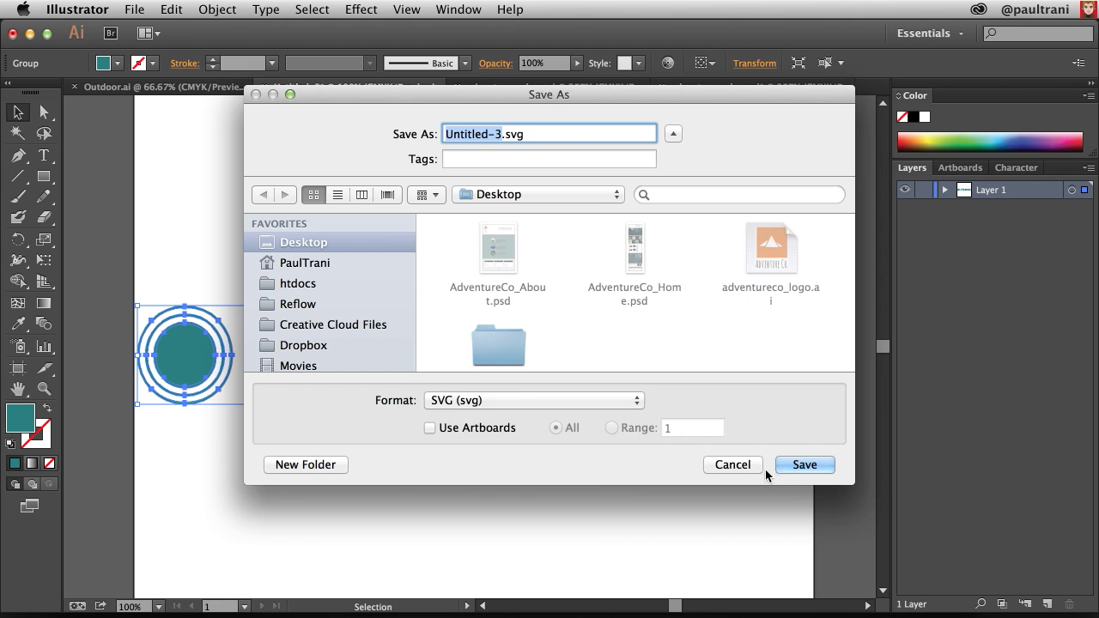
pyautogui.click(803, 464)
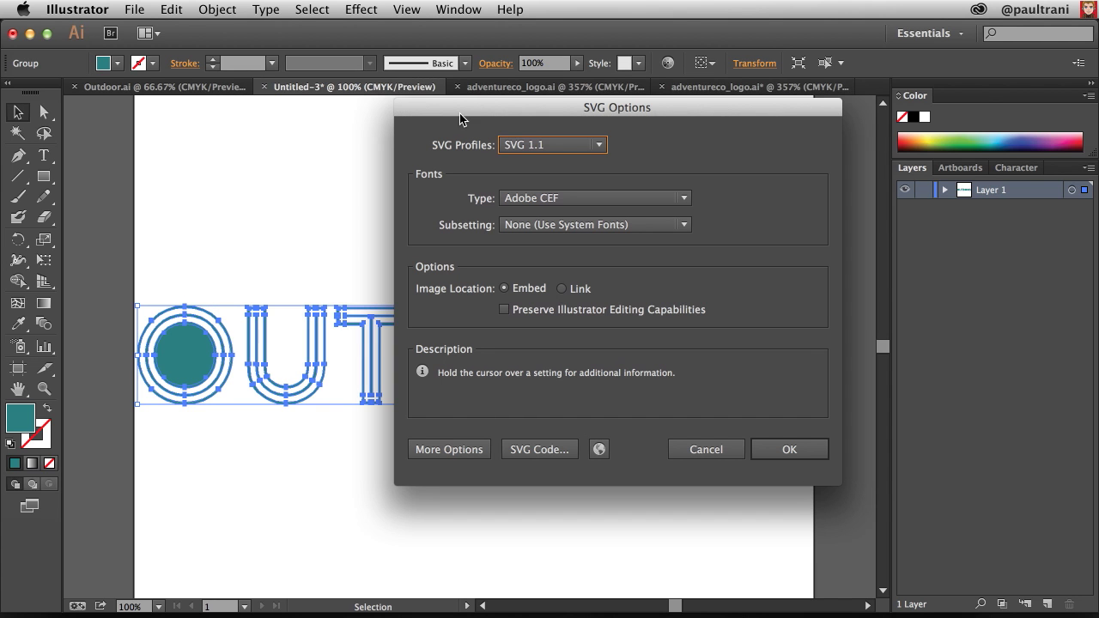
# Expand SVG Options to More Options and enable Responsive output
pyautogui.moveTo(461, 112); pyautogui.dragTo(356, 93)
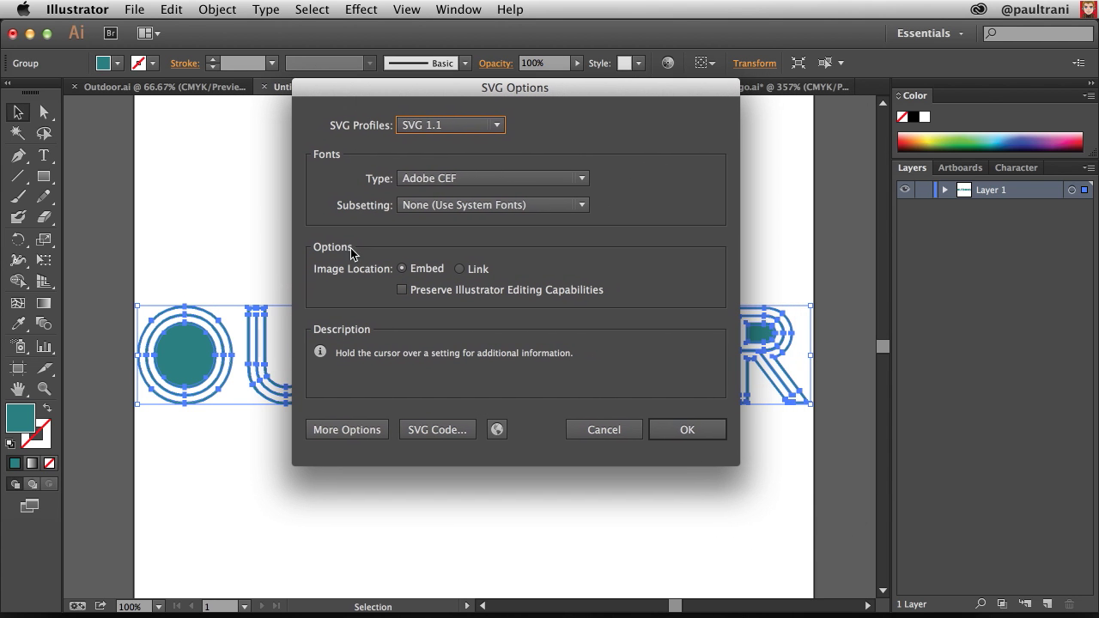
pyautogui.click(343, 429)
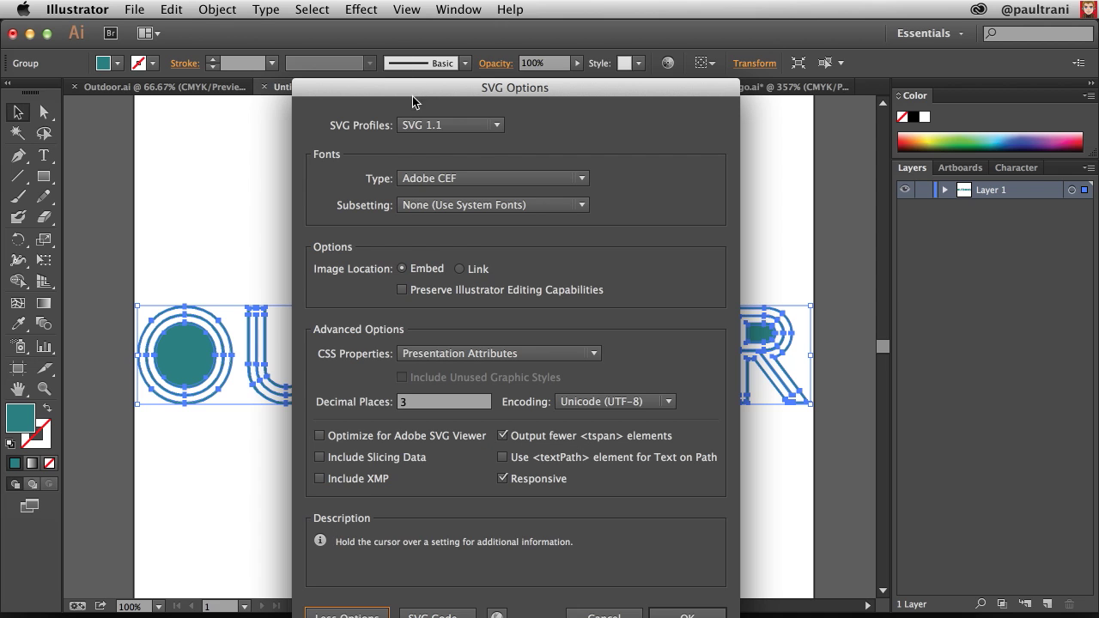
pyautogui.moveTo(413, 95); pyautogui.dragTo(432, 9)
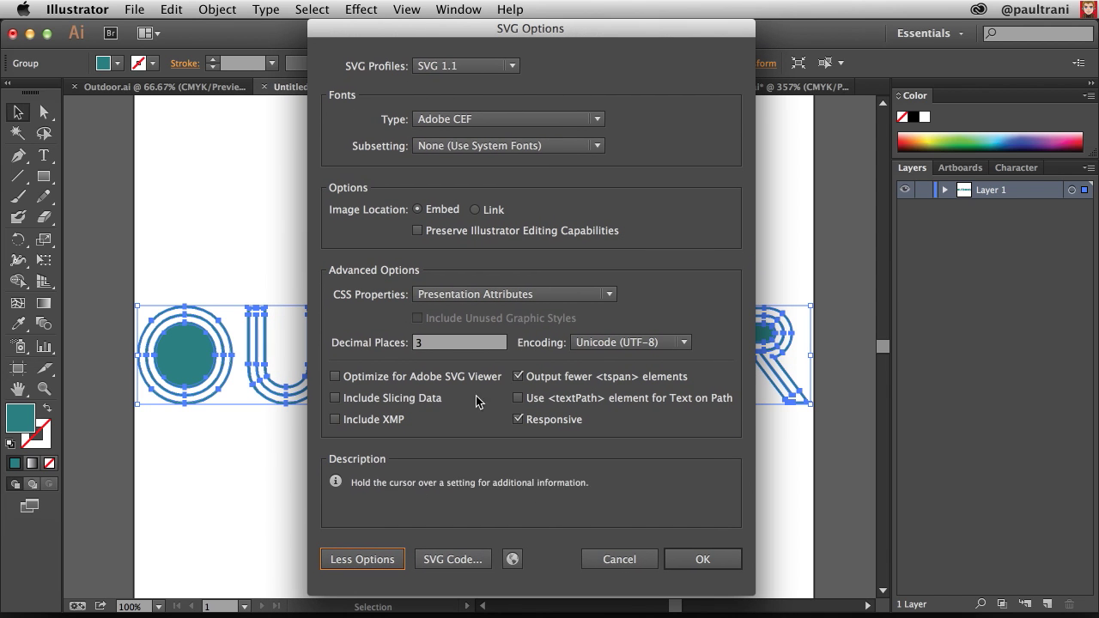
pyautogui.click(518, 420)
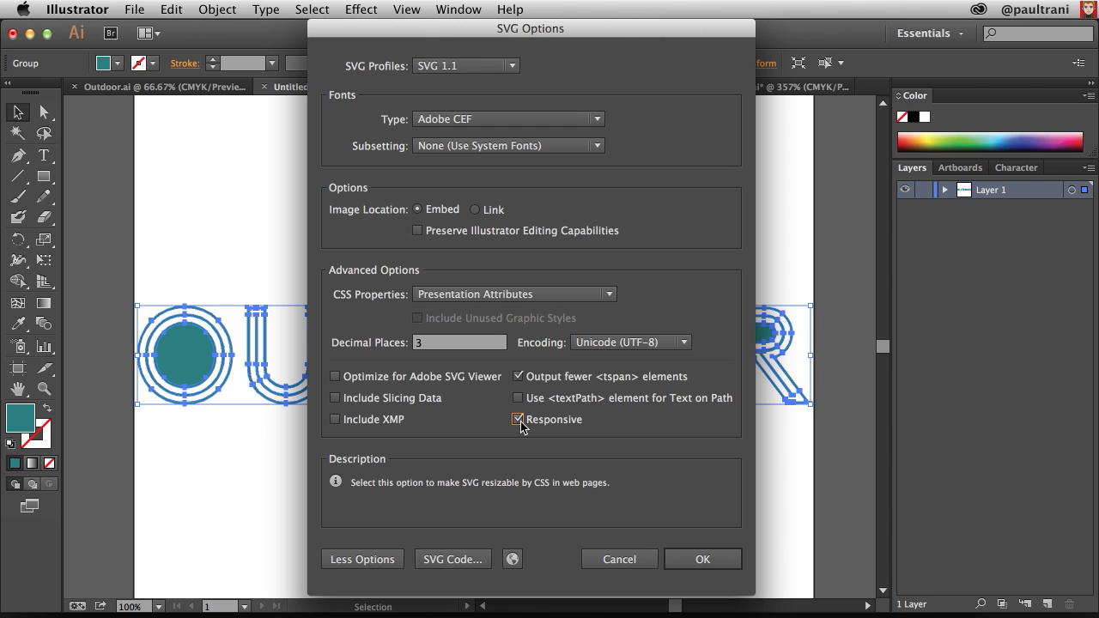
# Open the SVG Web Preview in Chrome and resize the window to confirm the lettering rescales
pyautogui.click(511, 559)
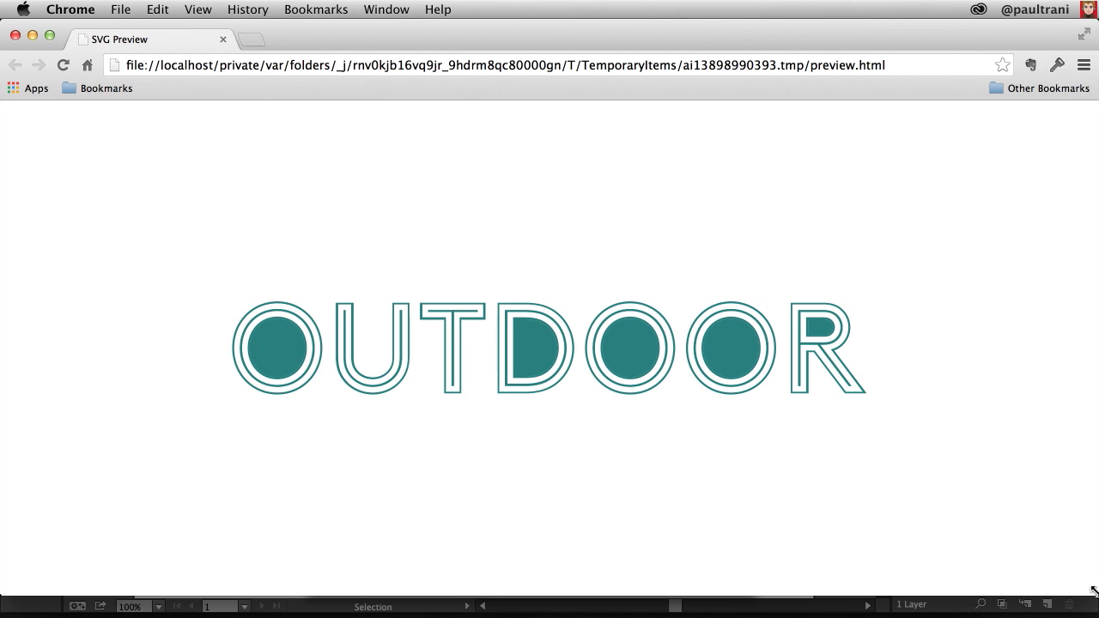
pyautogui.moveTo(1094, 592)
pyautogui.mouseDown()
pyautogui.moveTo(465, 570)
pyautogui.moveTo(273, 480)
pyautogui.moveTo(249, 579)
pyautogui.moveTo(524, 598)
pyautogui.moveTo(983, 599)
pyautogui.moveTo(600, 564)
pyautogui.moveTo(564, 570)
pyautogui.moveTo(952, 593)
pyautogui.moveTo(609, 581)
pyautogui.moveTo(254, 587)
pyautogui.moveTo(277, 603)
pyautogui.moveTo(274, 590)
pyautogui.moveTo(1097, 605)
pyautogui.mouseUp()
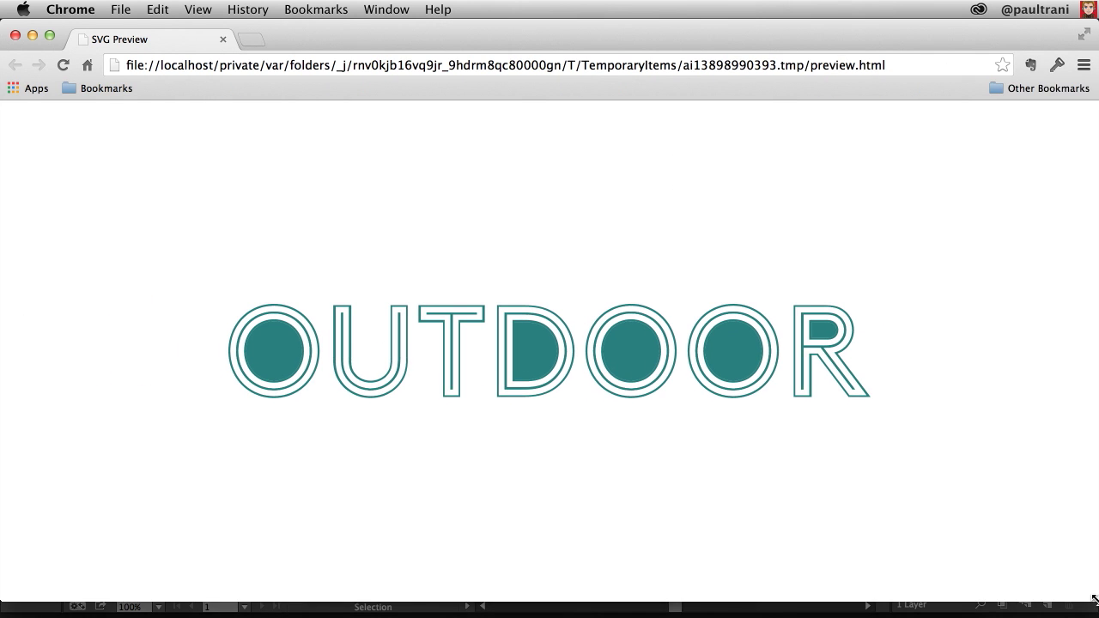
# Load the presenter's website from the address bar and scroll down to its NEW VIDEOS thumbnails
pyautogui.press('super+l')
pyautogui.write('paultrani.com')
pyautogui.press('Return')
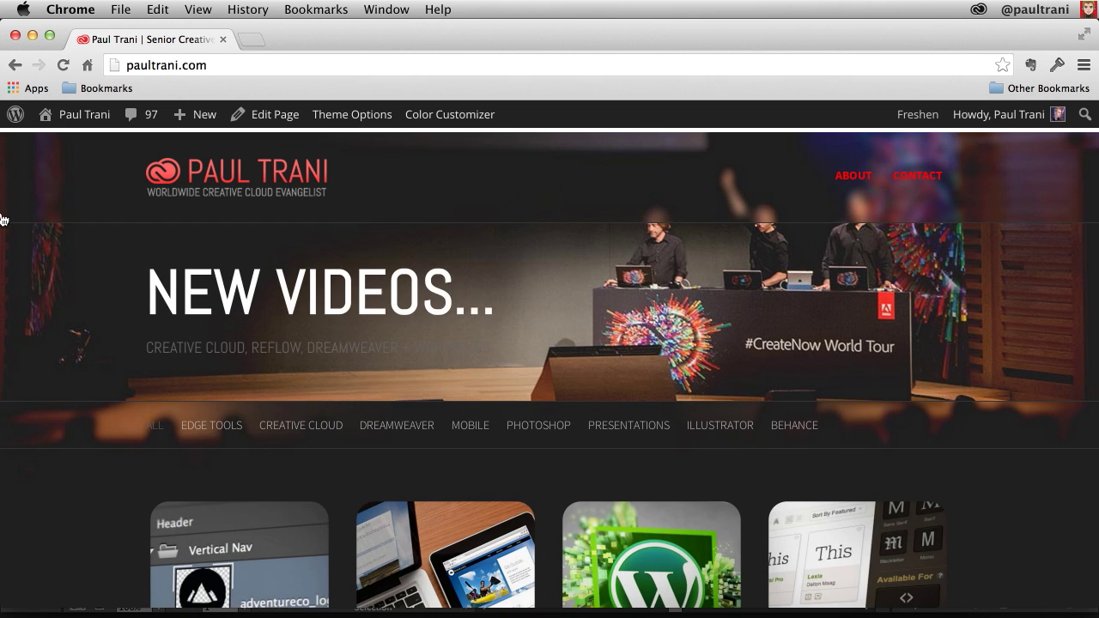
pyautogui.scroll(-3, 68, 273)
pyautogui.scroll(-1, 68, 273)
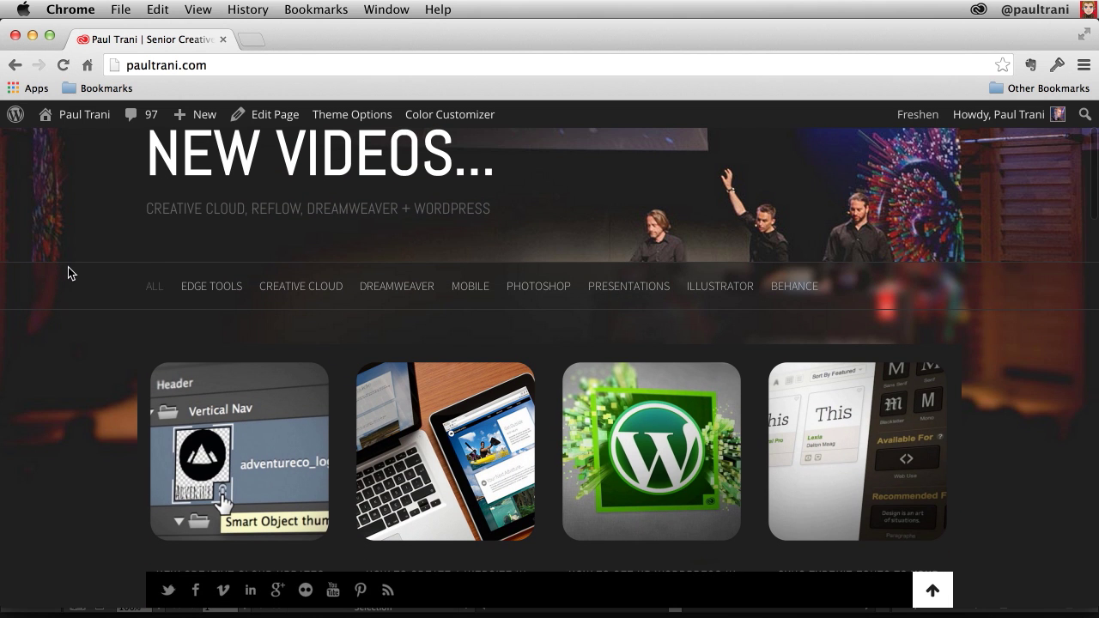